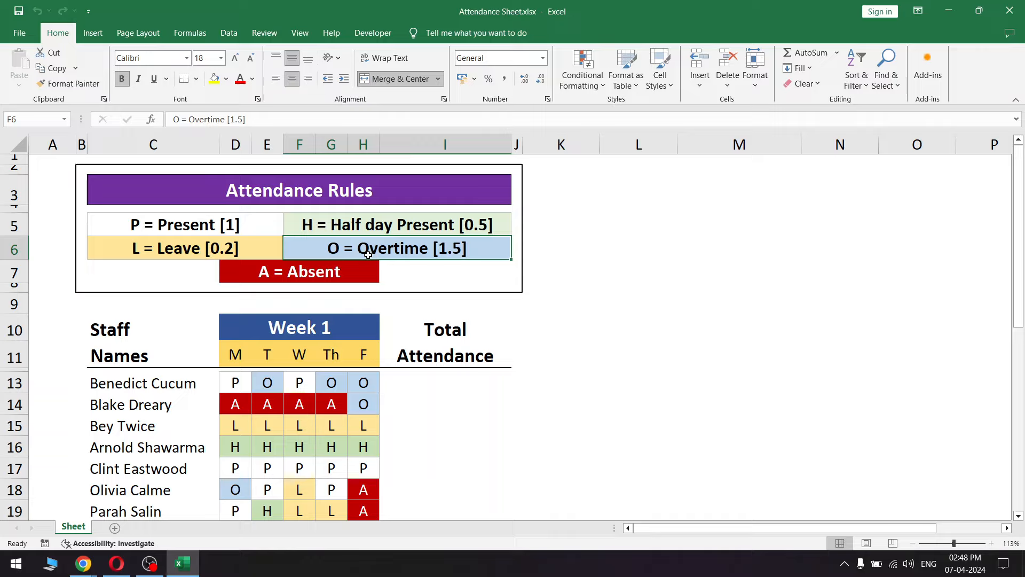
# Enter the formula =COUNTIF(D13:H13,"P") in I13 to count the first staff member's present days.
pyautogui.click(365, 266)
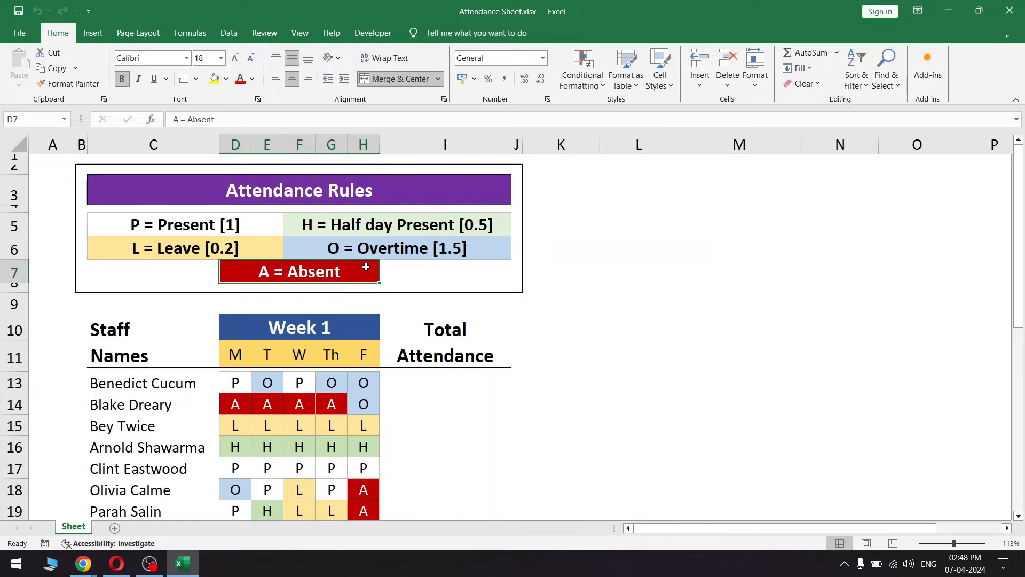
pyautogui.click(462, 384)
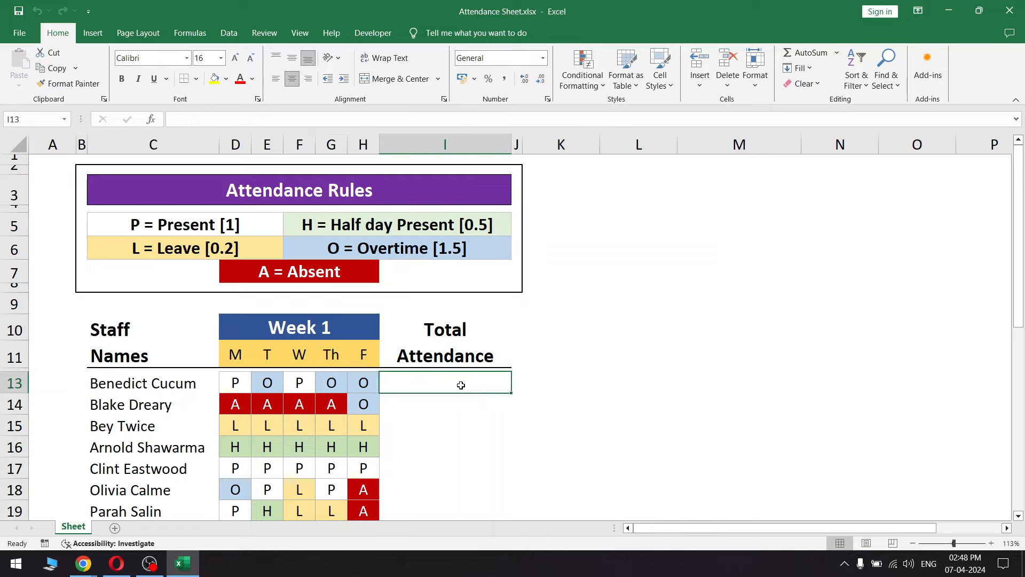
pyautogui.scroll(-2, 461, 385)
pyautogui.scroll(2, 461, 385)
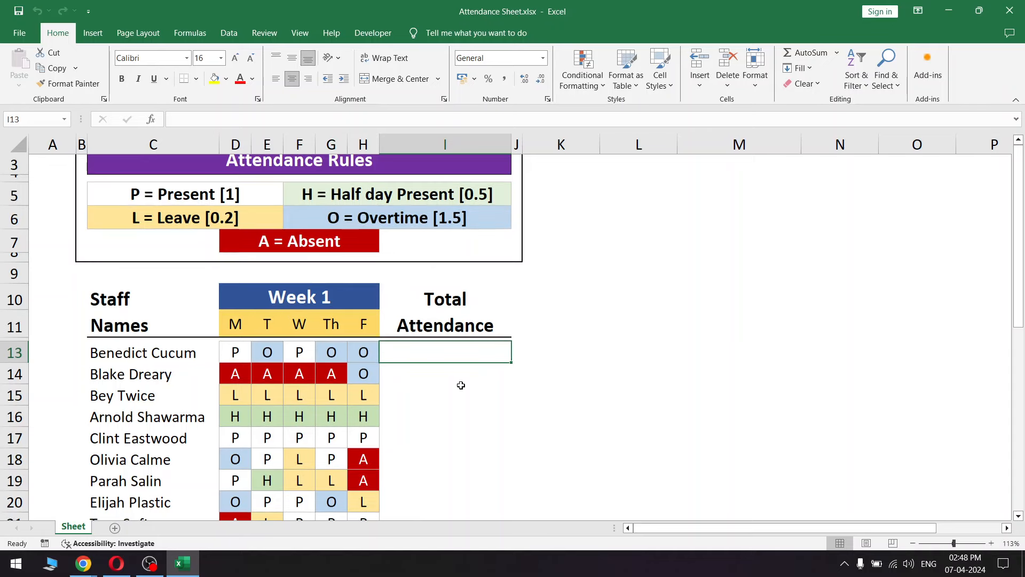
pyautogui.scroll(-1, 461, 385)
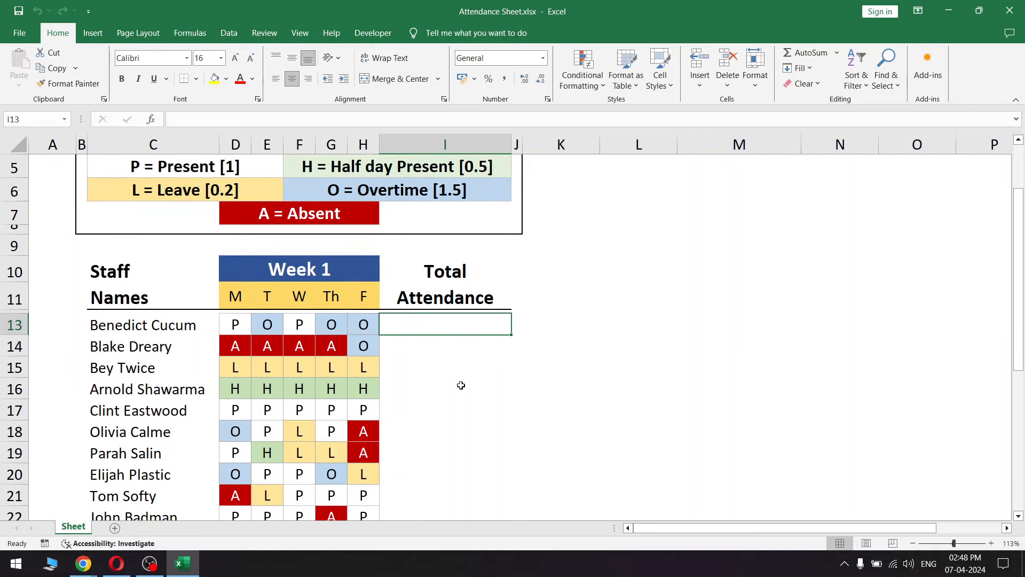
pyautogui.write('=c')
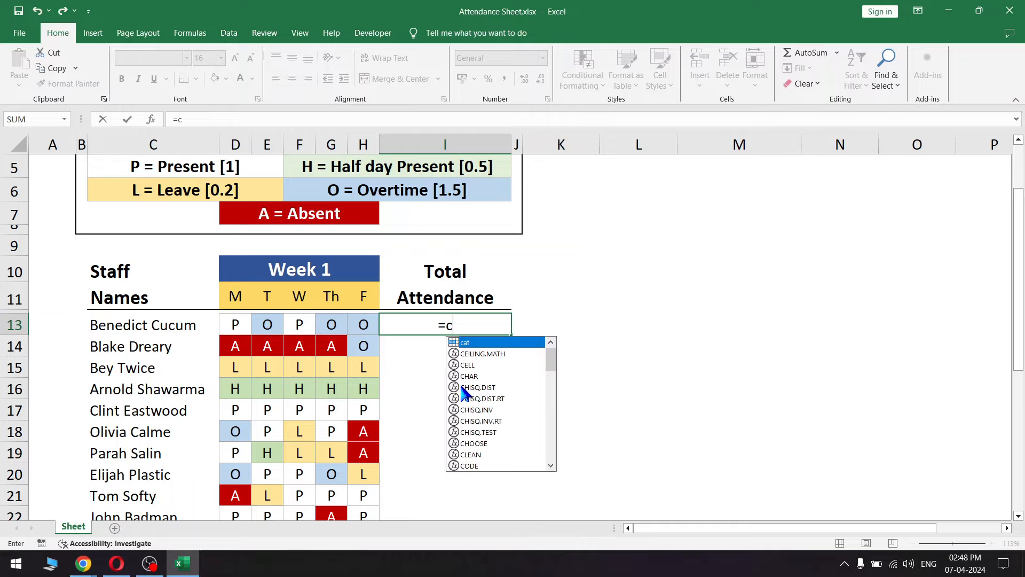
pyautogui.write('ountif(')
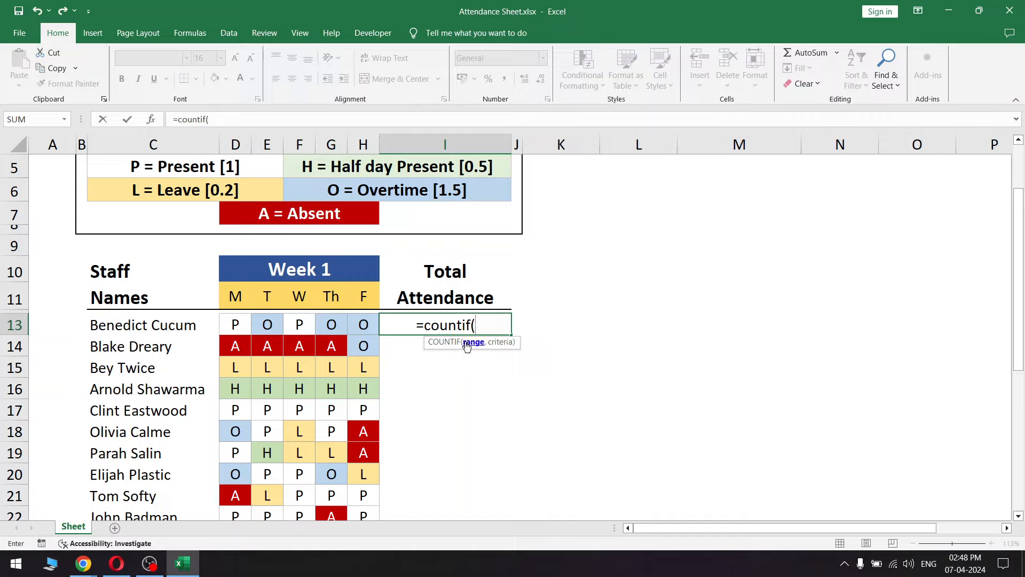
pyautogui.moveTo(237, 327); pyautogui.dragTo(353, 327)
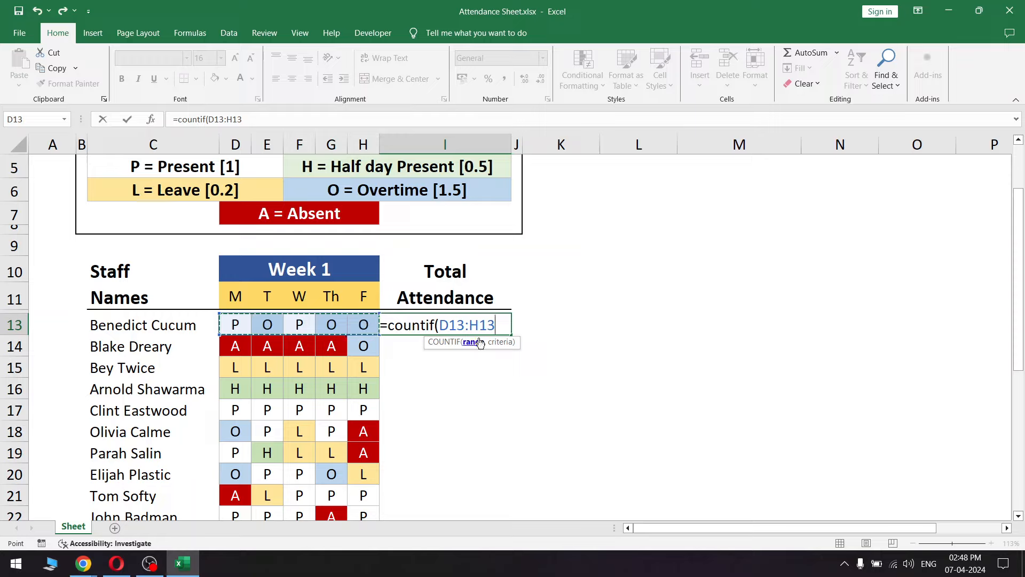
pyautogui.write(',')
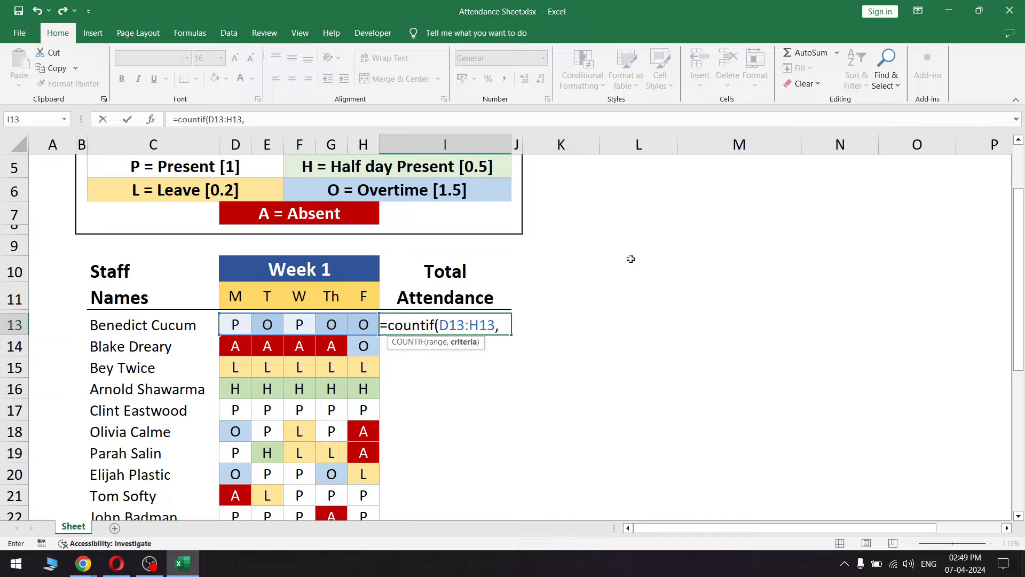
pyautogui.write('P')
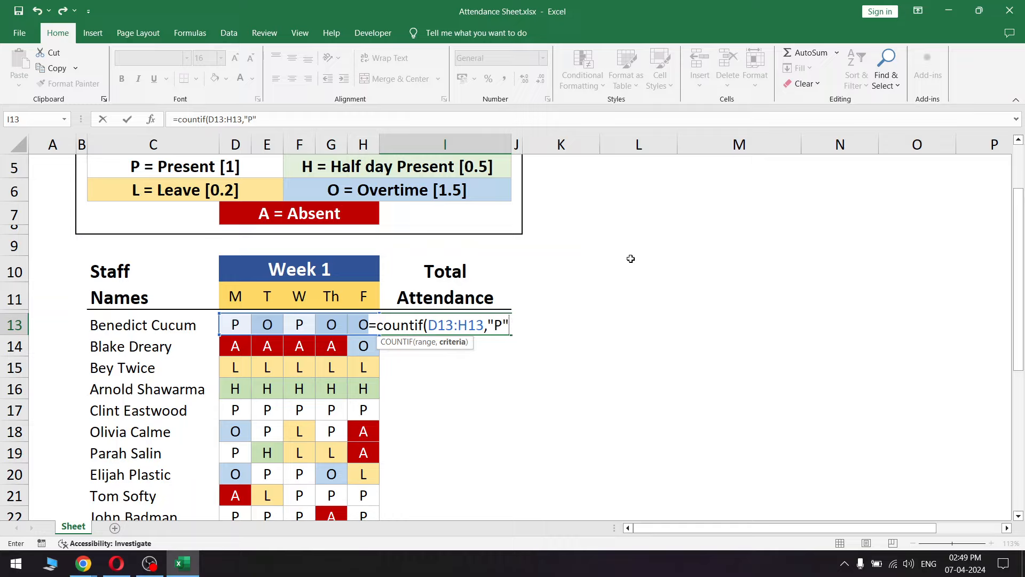
pyautogui.write('")')
pyautogui.press('Return')
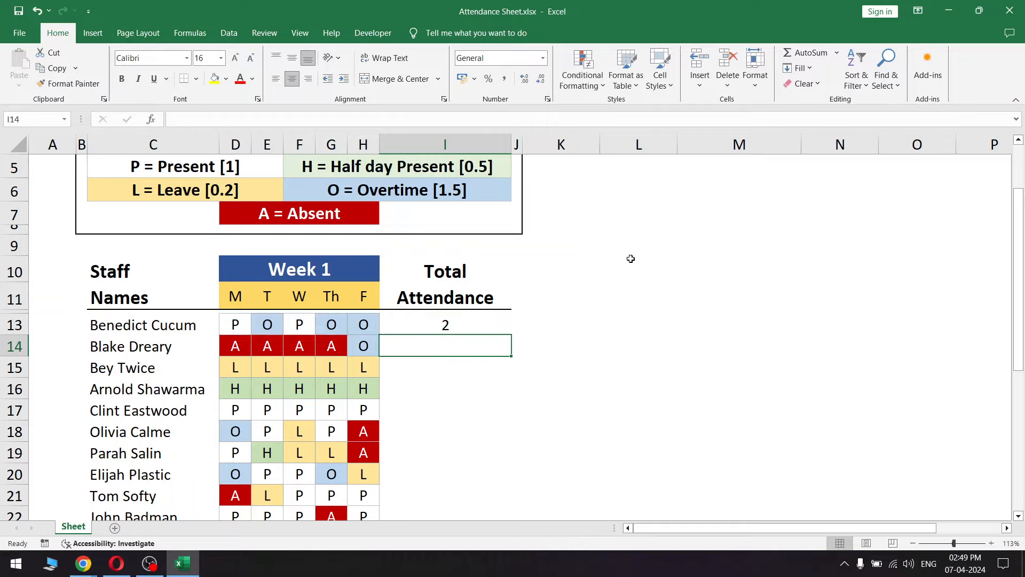
# Copy the expression COUNTIF(D13:H13,"P"), without the equals sign, from the formula in I13.
pyautogui.moveTo(236, 327); pyautogui.dragTo(366, 324)
pyautogui.click(260, 330)
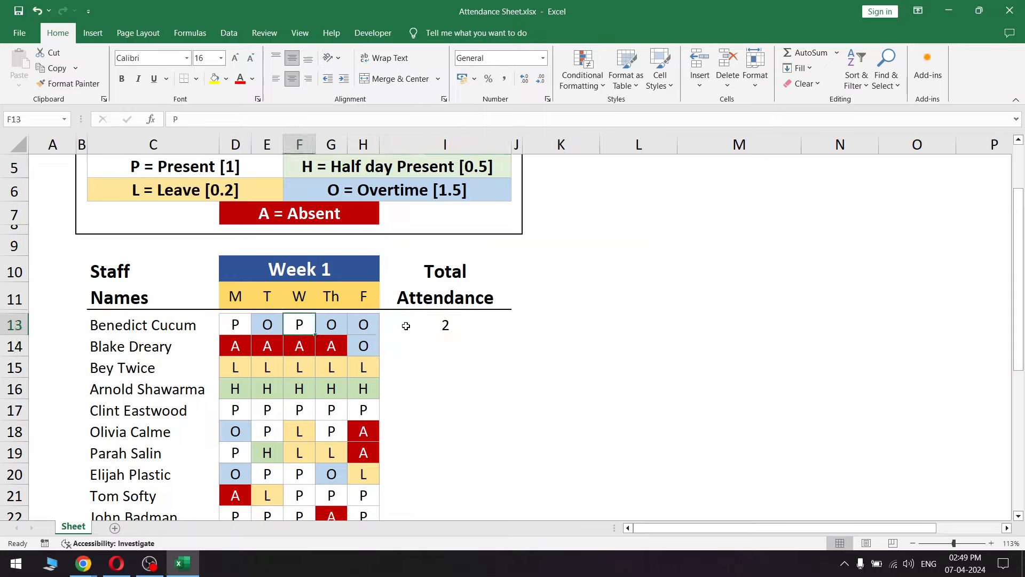
pyautogui.click(449, 326)
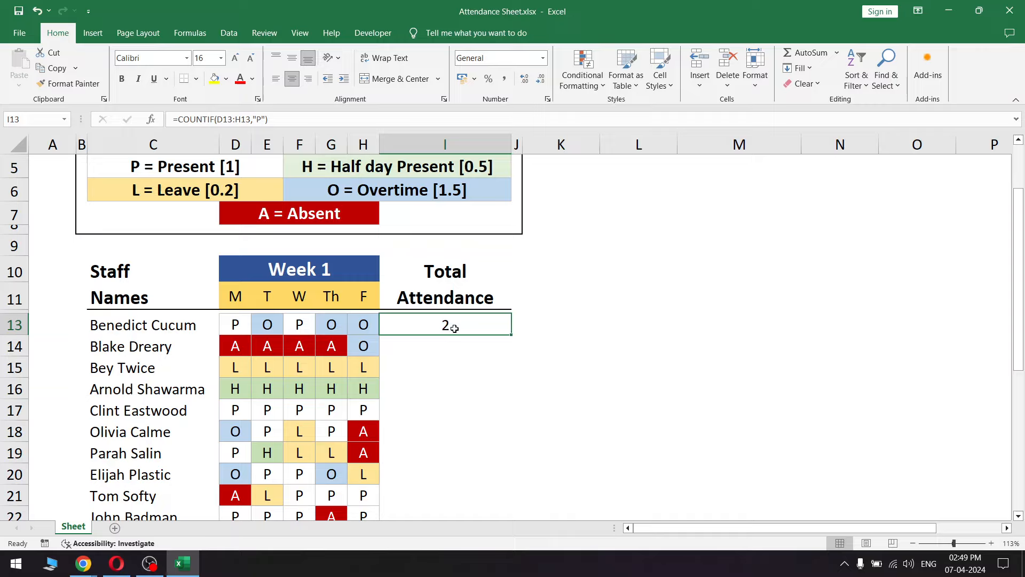
pyautogui.click(473, 308)
pyautogui.click(472, 323)
pyautogui.doubleClick(451, 325)
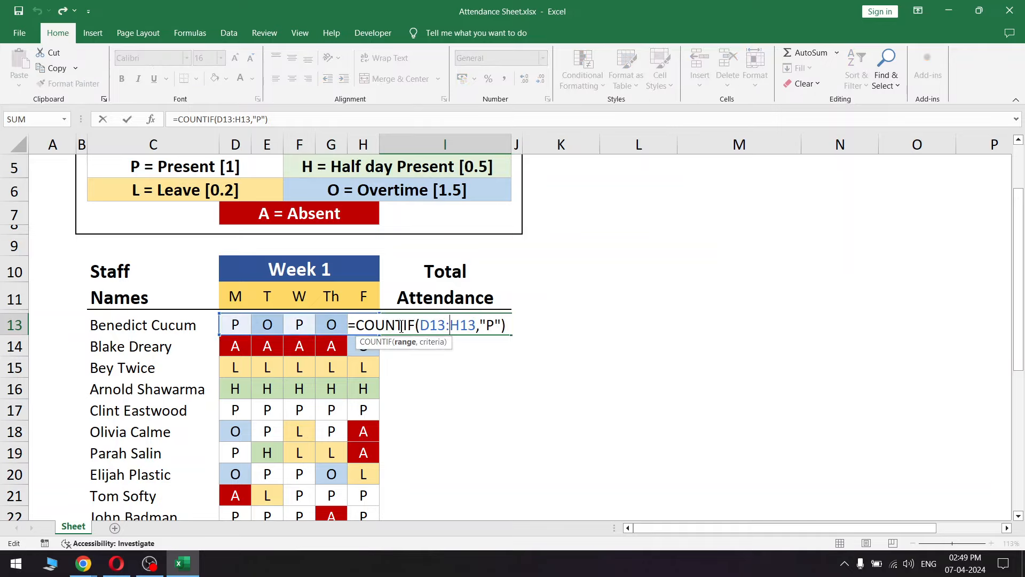
pyautogui.moveTo(355, 326); pyautogui.dragTo(511, 327)
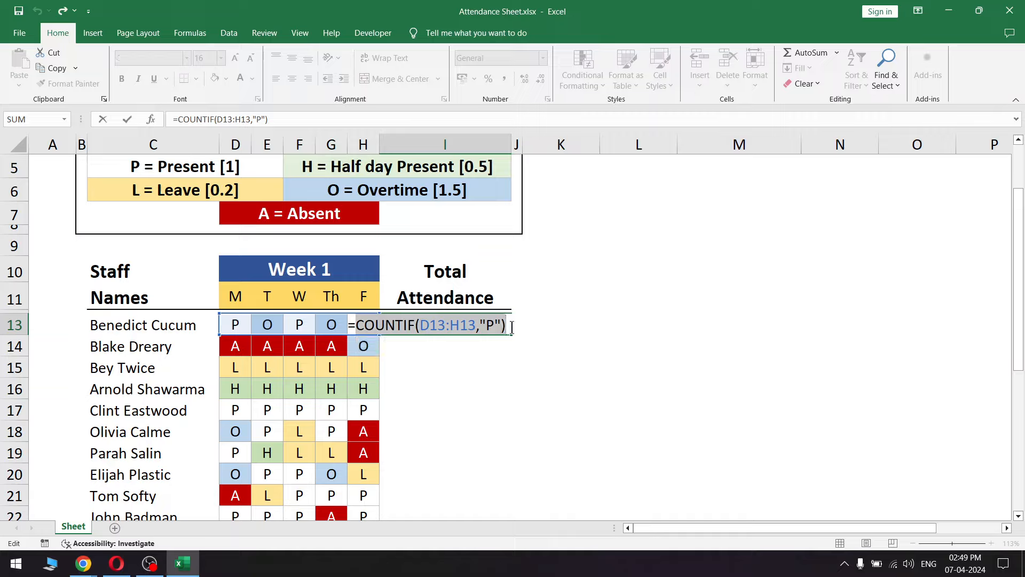
pyautogui.hotkey('ctrl', 'c')
pyautogui.click(513, 327)
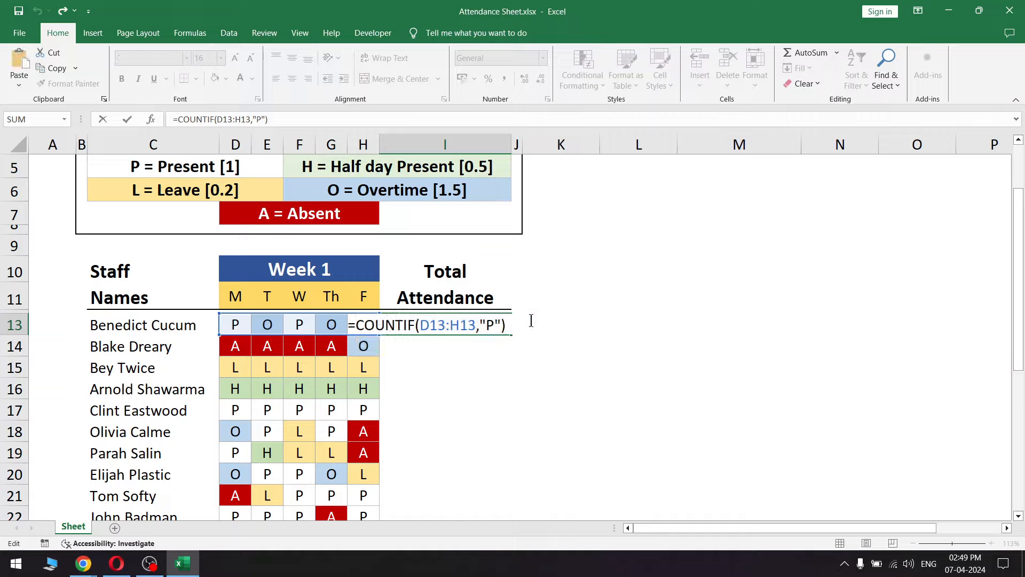
pyautogui.write('+')
pyautogui.hotkey('ctrl', 'v')
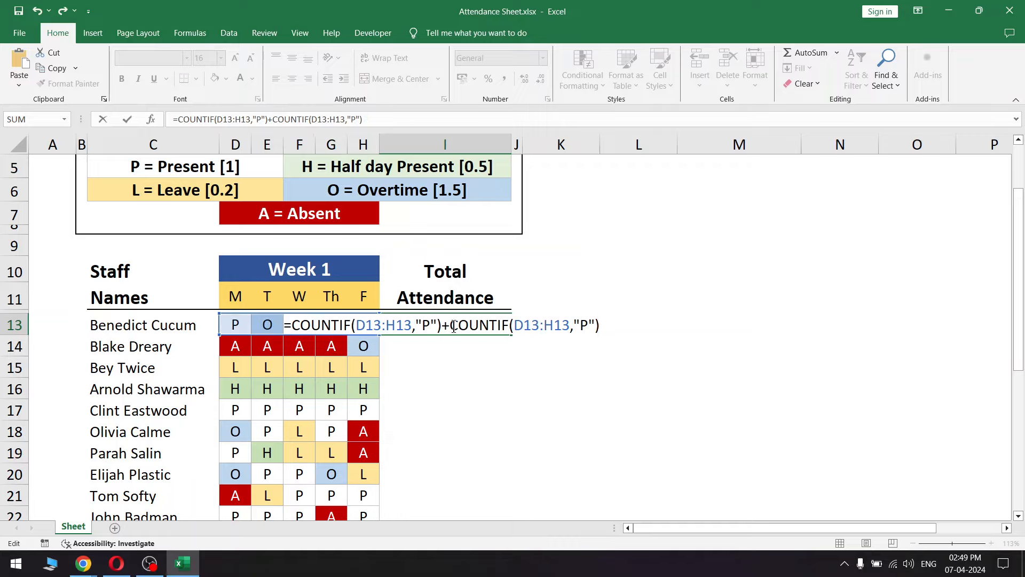
pyautogui.press('Escape')
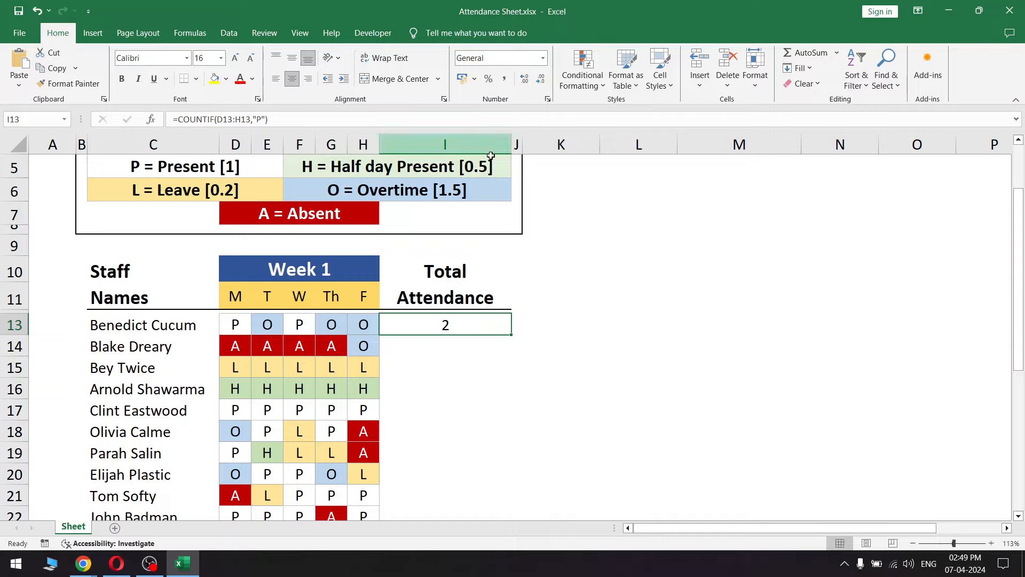
# Left-align the contents of cell I13 under Total Attendance.
pyautogui.click(276, 78)
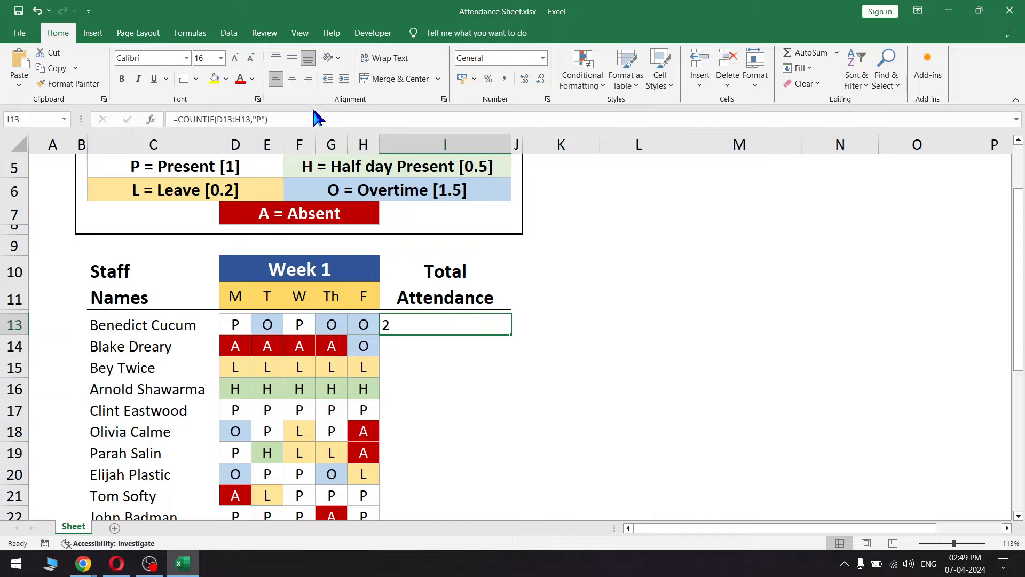
pyautogui.doubleClick(483, 320)
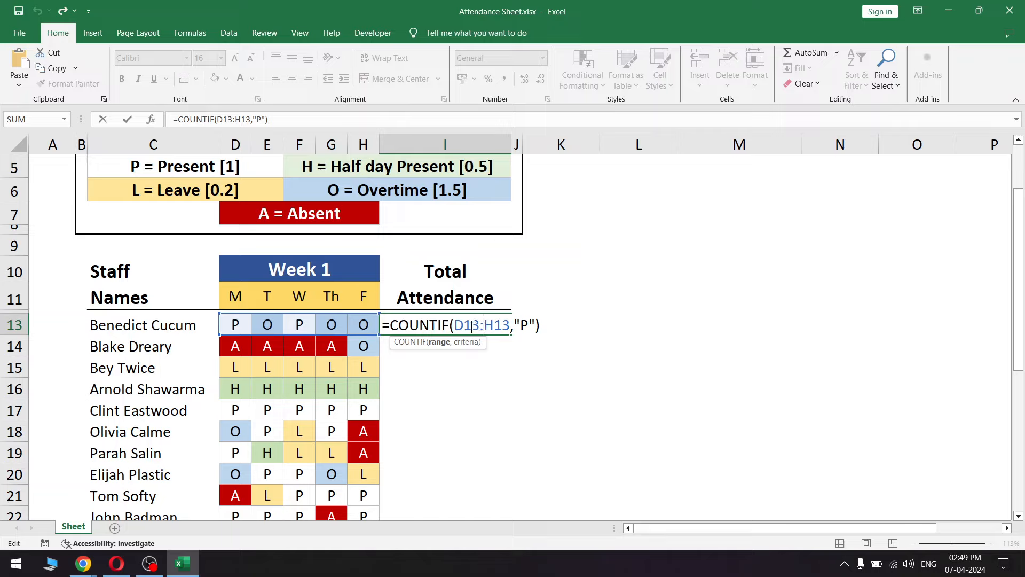
pyautogui.press('Escape')
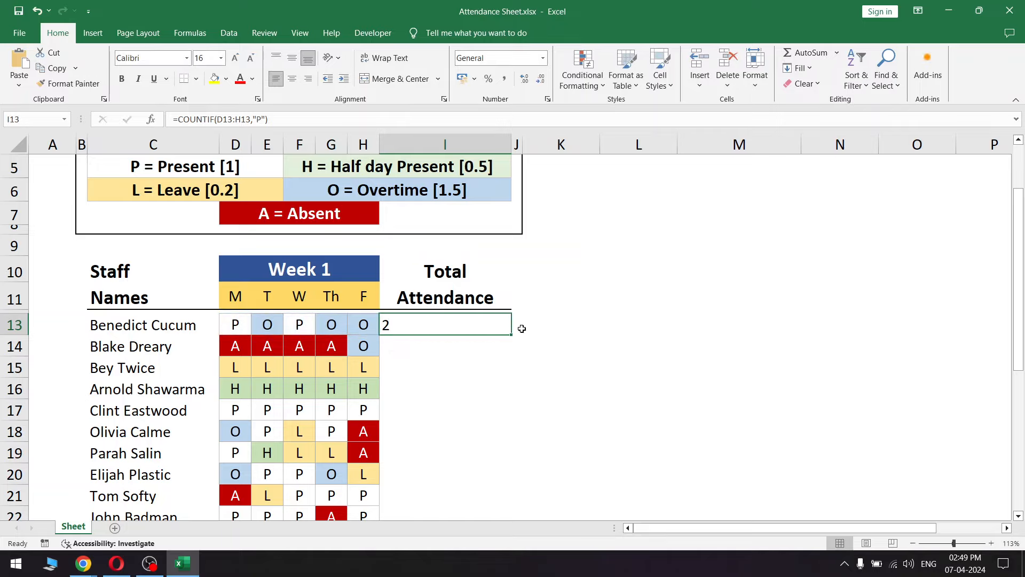
# Extend the I13 formula with the copied expression, changing its criterion to H: +COUNTIF(D13:H13,"H").
pyautogui.press('F2')
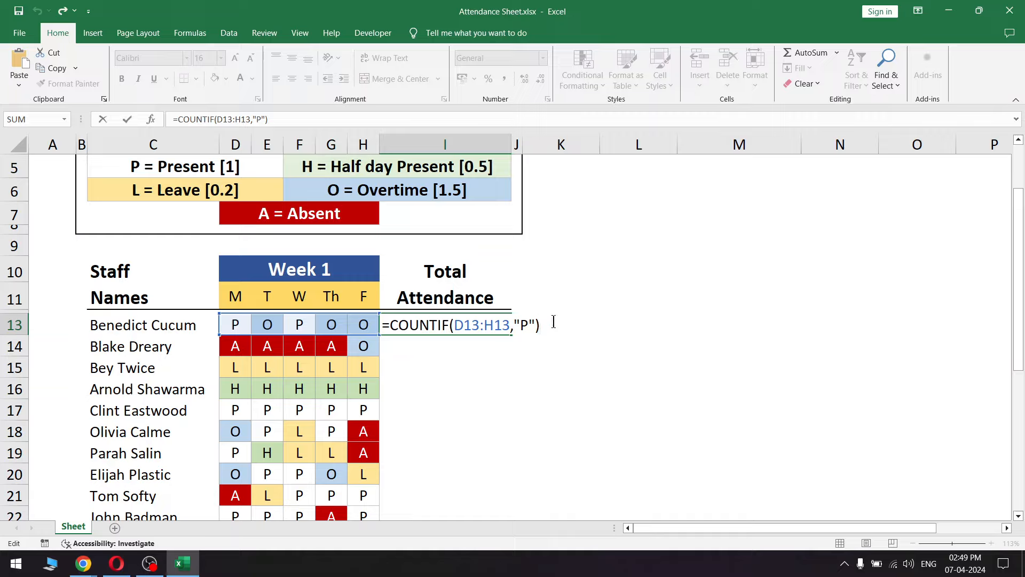
pyautogui.write('+')
pyautogui.hotkey('ctrl', 'v')
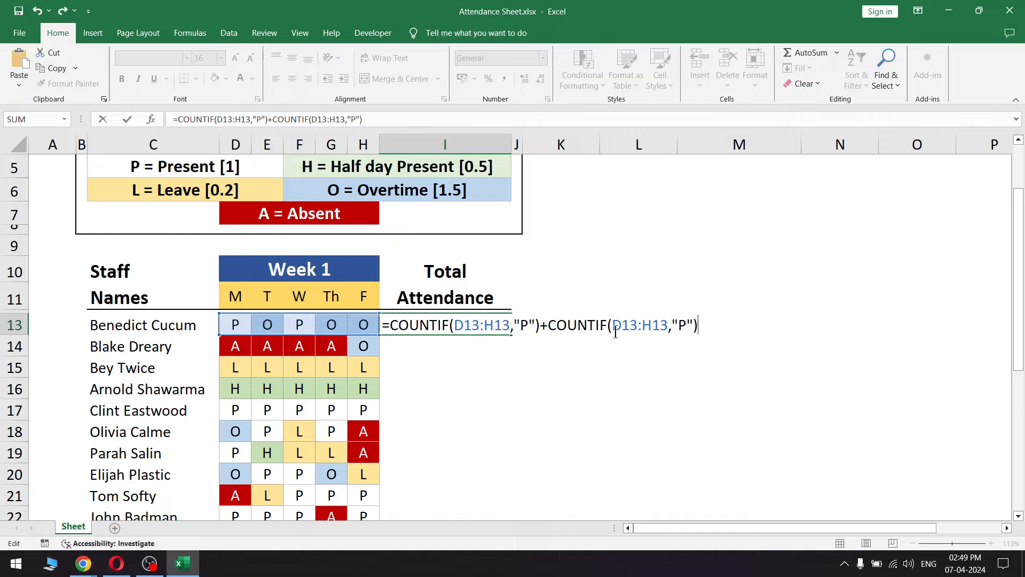
pyautogui.doubleClick(682, 327)
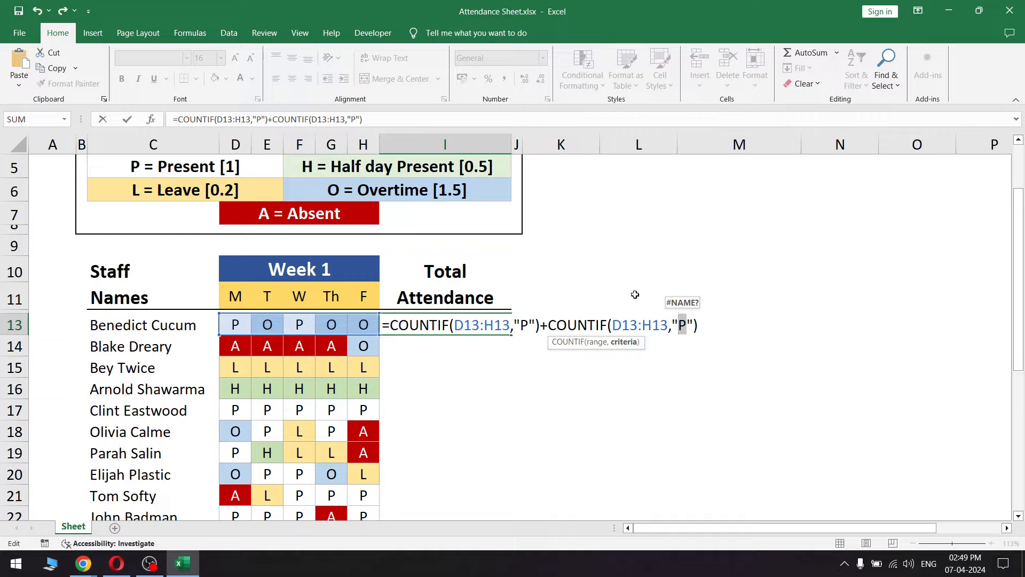
pyautogui.write('H')
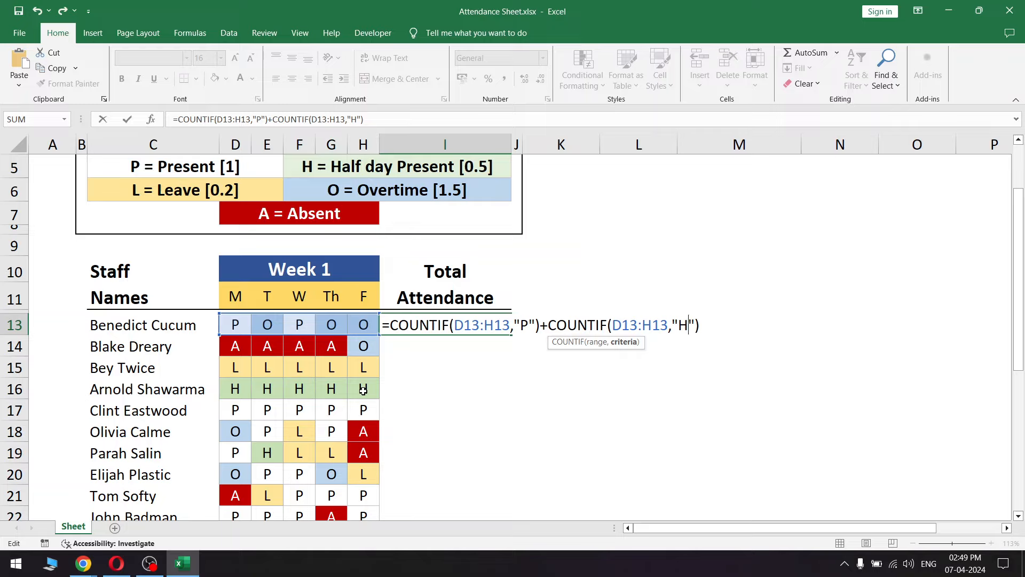
pyautogui.press('Return')
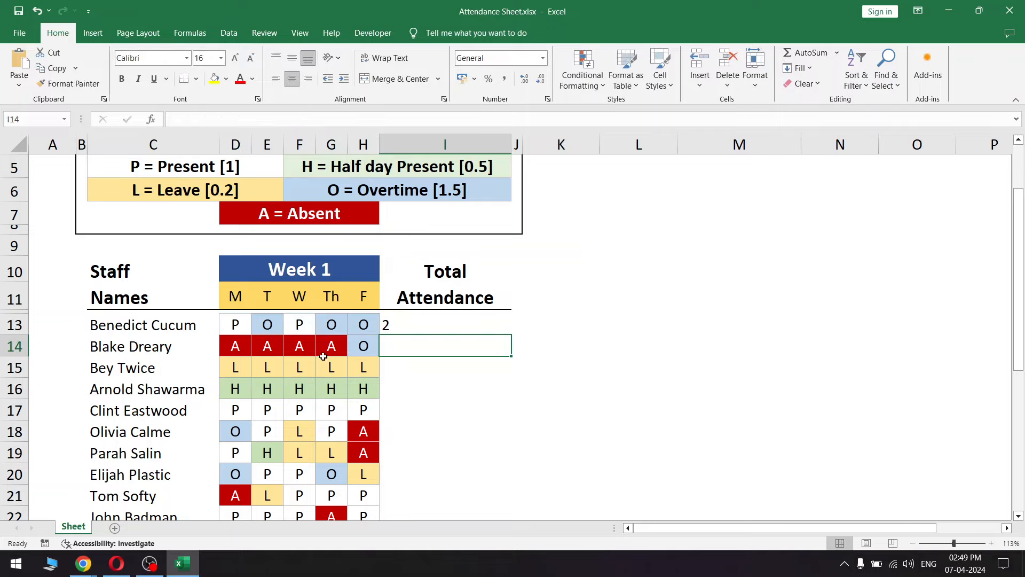
# Set the first staff member's Thursday entry in G13 to H and check the total in I13.
pyautogui.click(332, 327)
pyautogui.write('H')
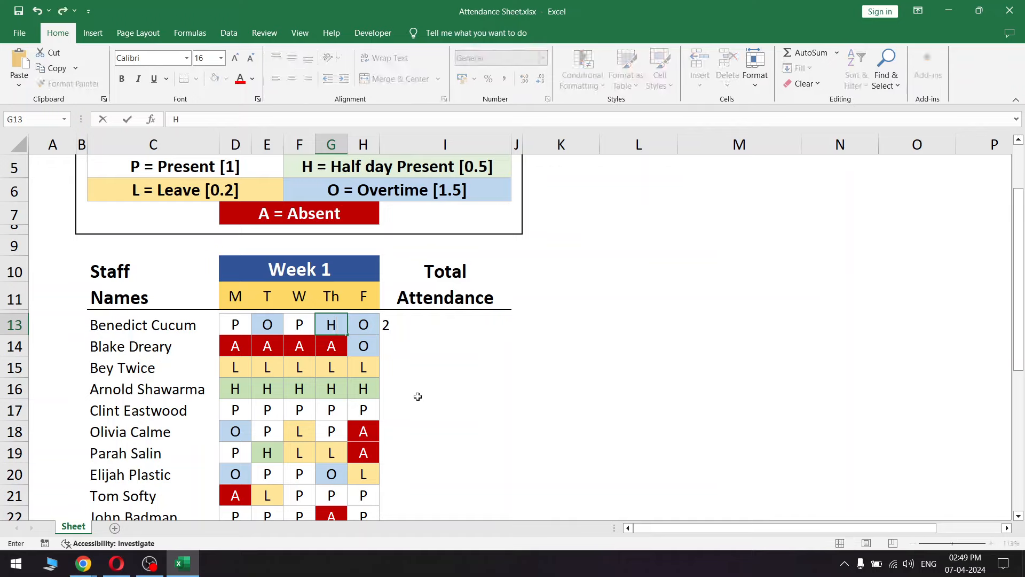
pyautogui.press('Return')
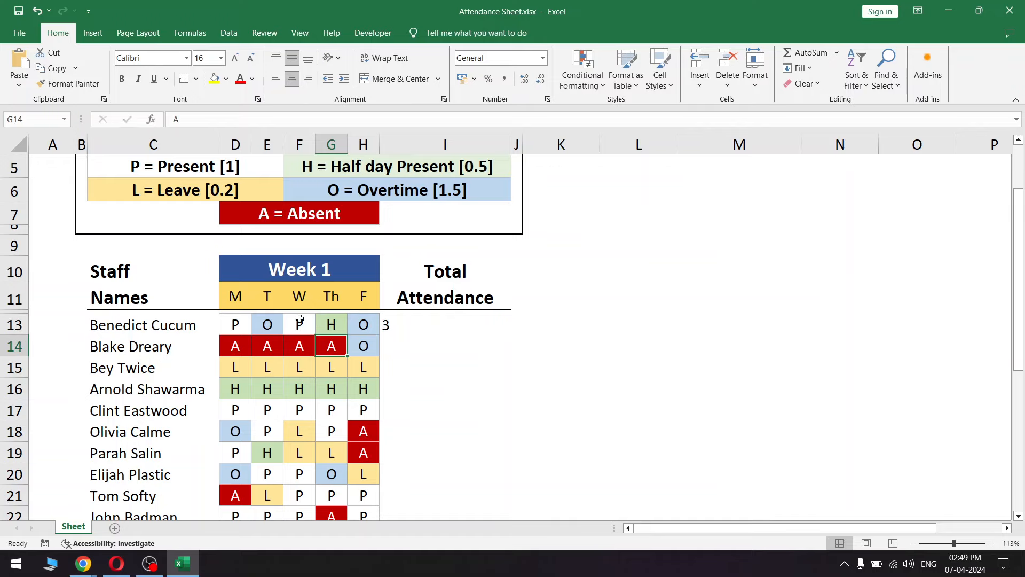
pyautogui.click(335, 327)
pyautogui.click(385, 327)
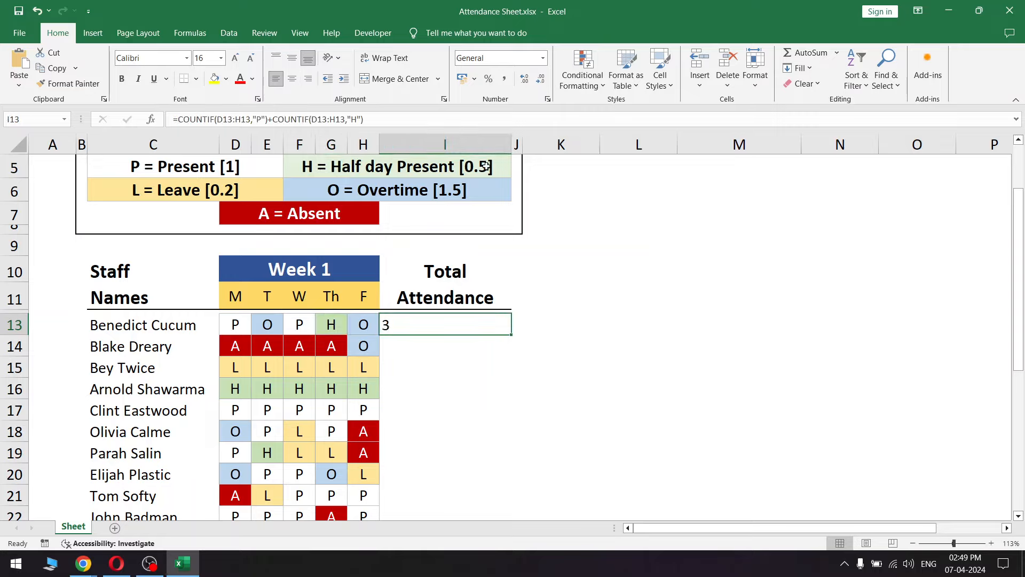
# Multiply the half-day count COUNTIF(D13:H13,"H") in the I13 formula by 0.5.
pyautogui.doubleClick(451, 324)
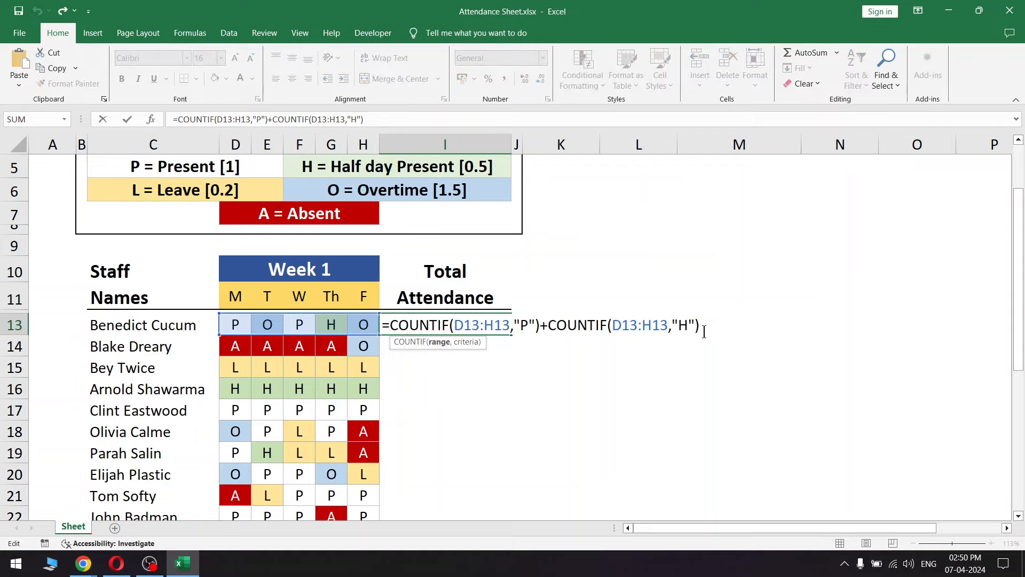
pyautogui.click(703, 332)
pyautogui.write('*')
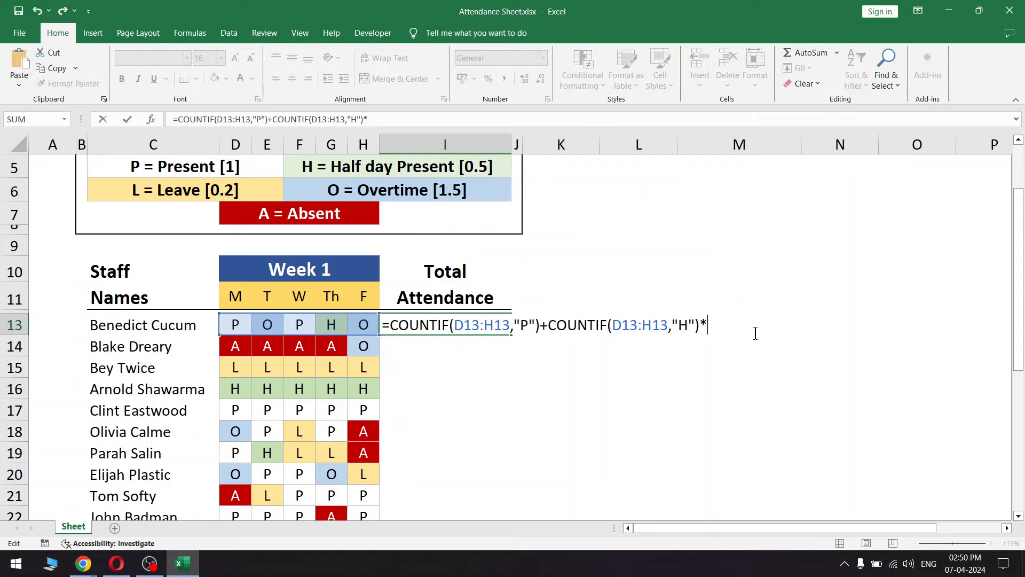
pyautogui.write('.5')
pyautogui.press('Return')
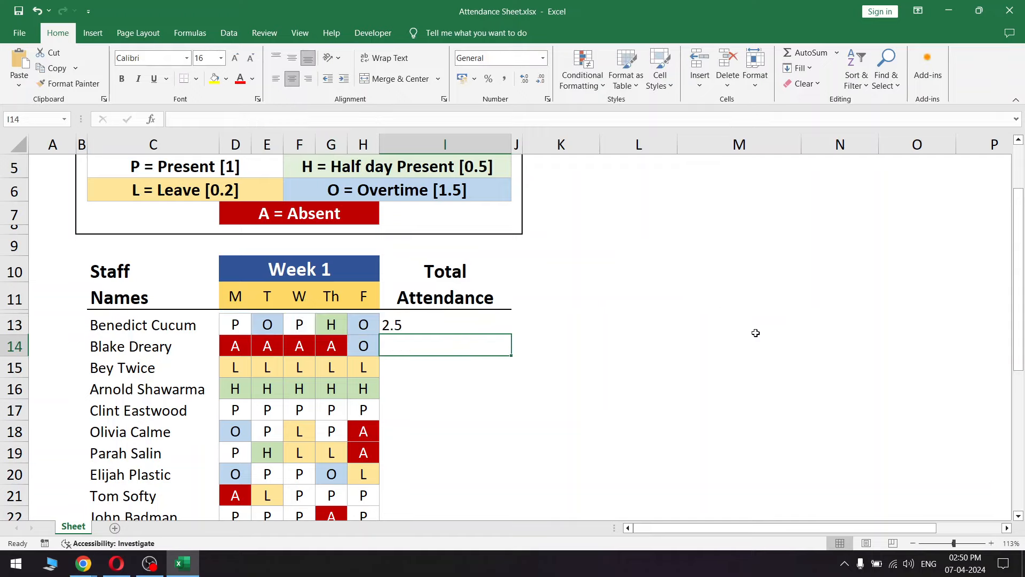
# Append a copy of the half-day term, +COUNTIF(D13:H13,"H")*0.5, to the end of the I13 formula.
pyautogui.click(426, 324)
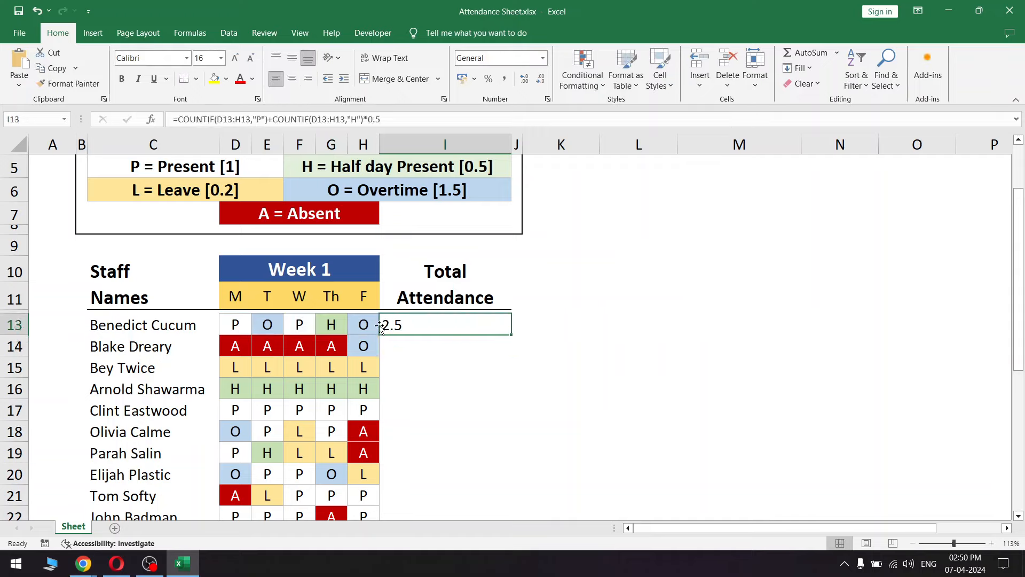
pyautogui.click(331, 330)
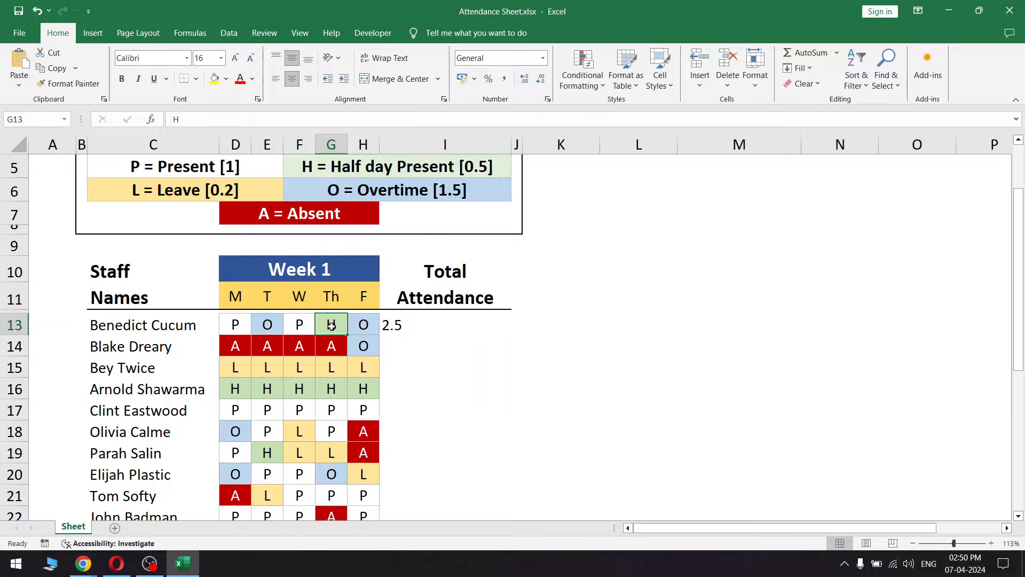
pyautogui.click(455, 324)
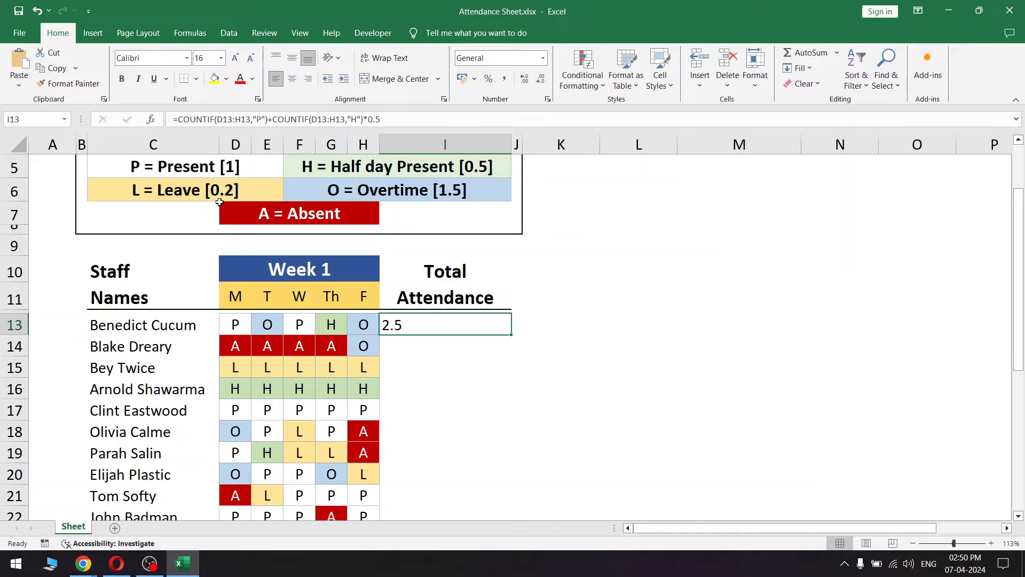
pyautogui.doubleClick(435, 336)
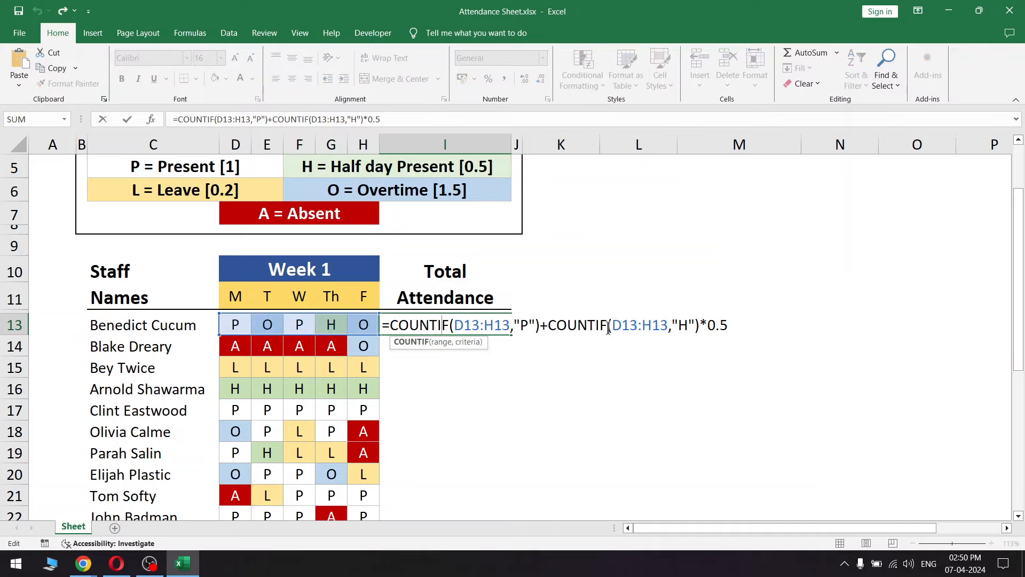
pyautogui.moveTo(549, 326); pyautogui.dragTo(733, 327)
pyautogui.hotkey('ctrl', 'c')
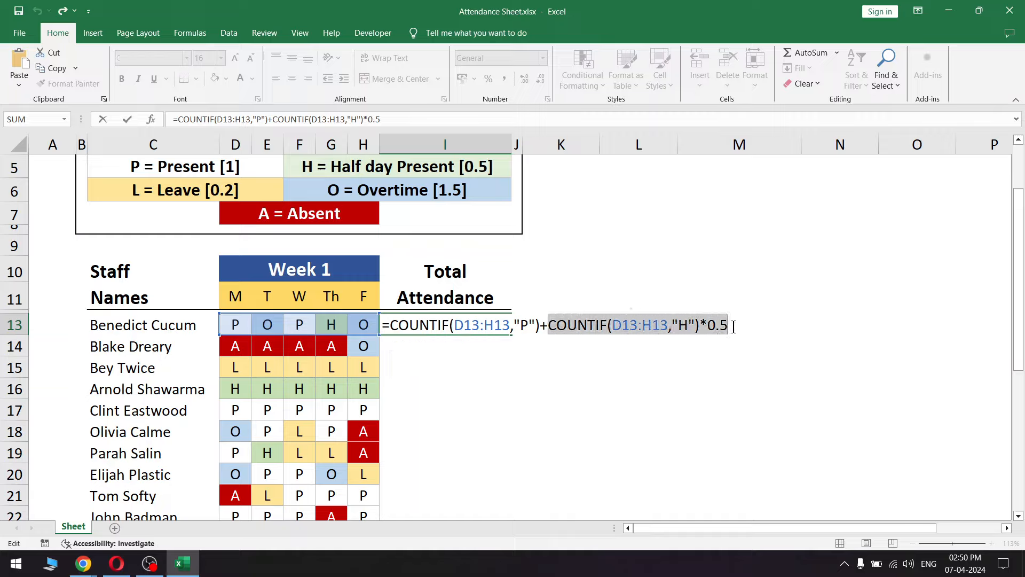
pyautogui.click(733, 326)
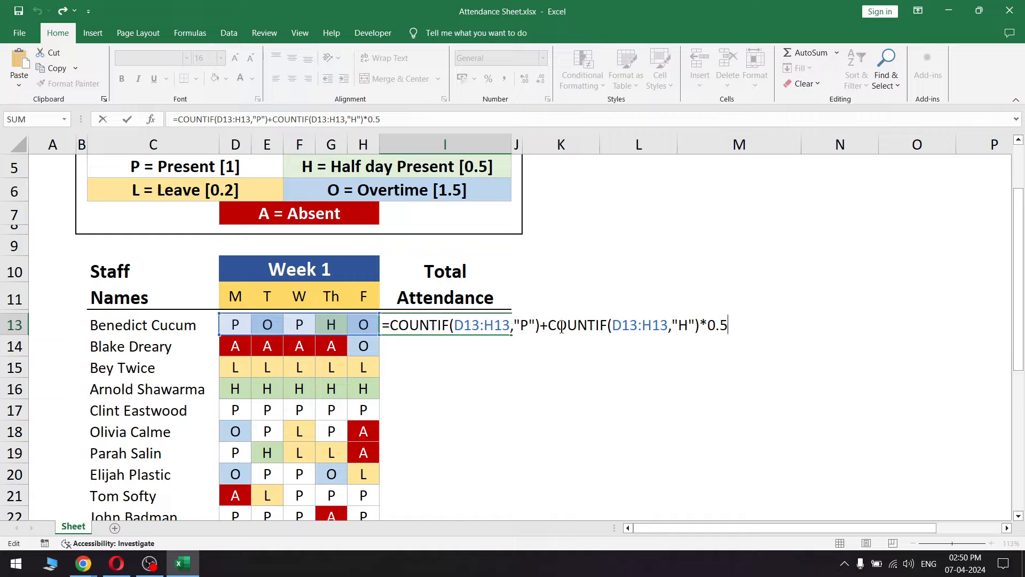
pyautogui.write('+')
pyautogui.hotkey('ctrl', 'v')
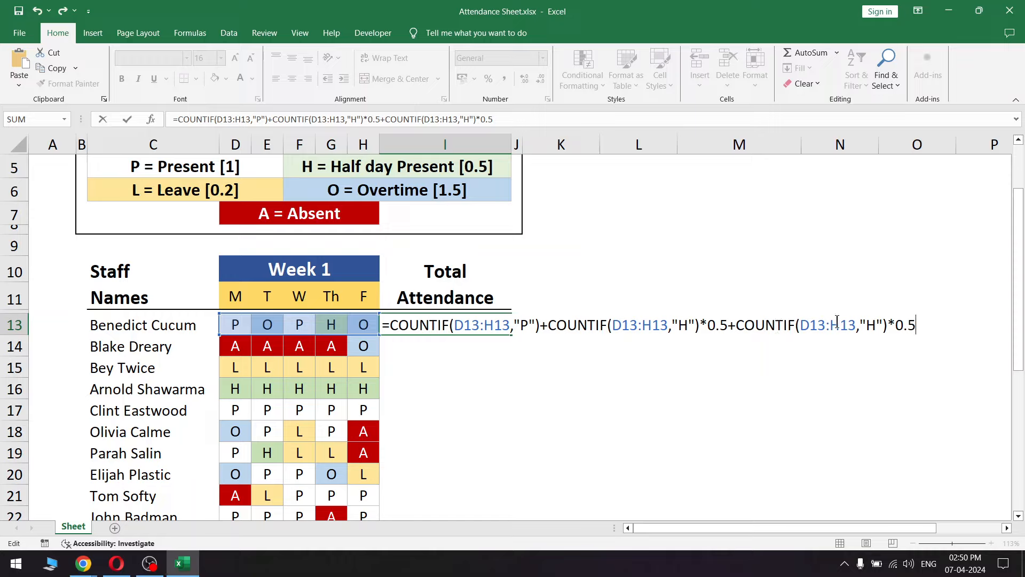
# Turn the appended term in the I13 formula into the leave count by setting its criterion to L and its multiplier to 0.2.
pyautogui.doubleClick(870, 325)
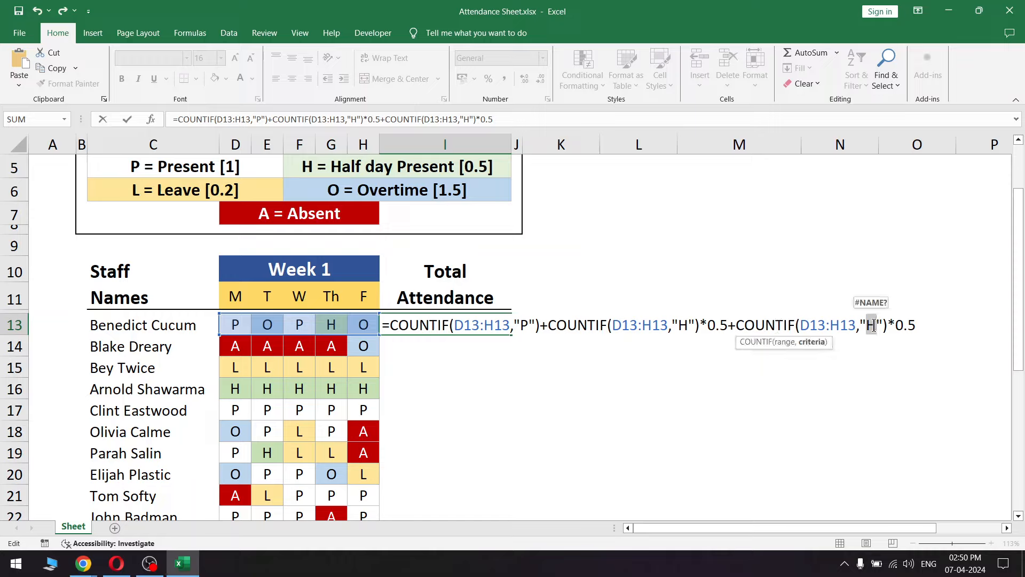
pyautogui.write('L')
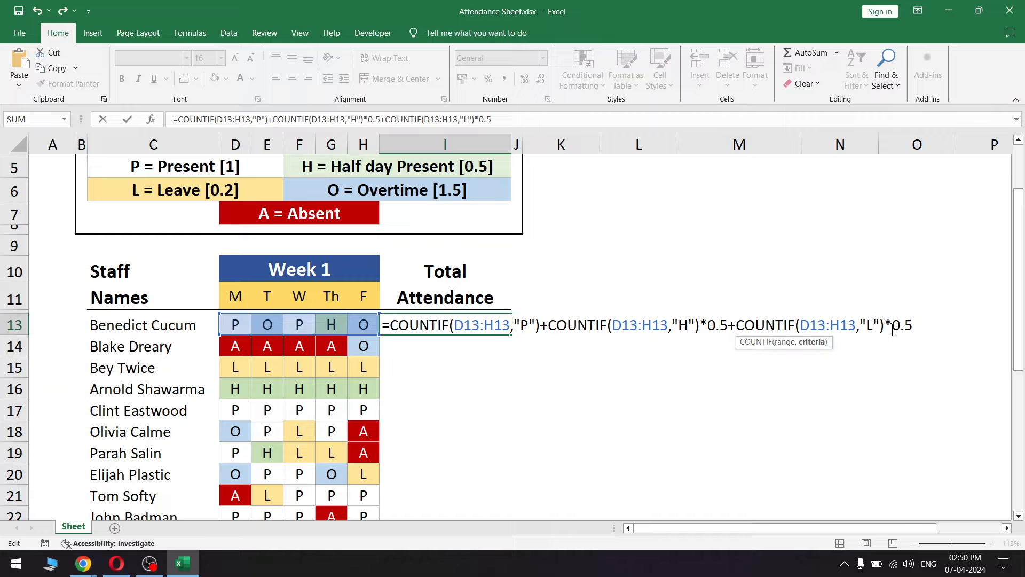
pyautogui.click(886, 323)
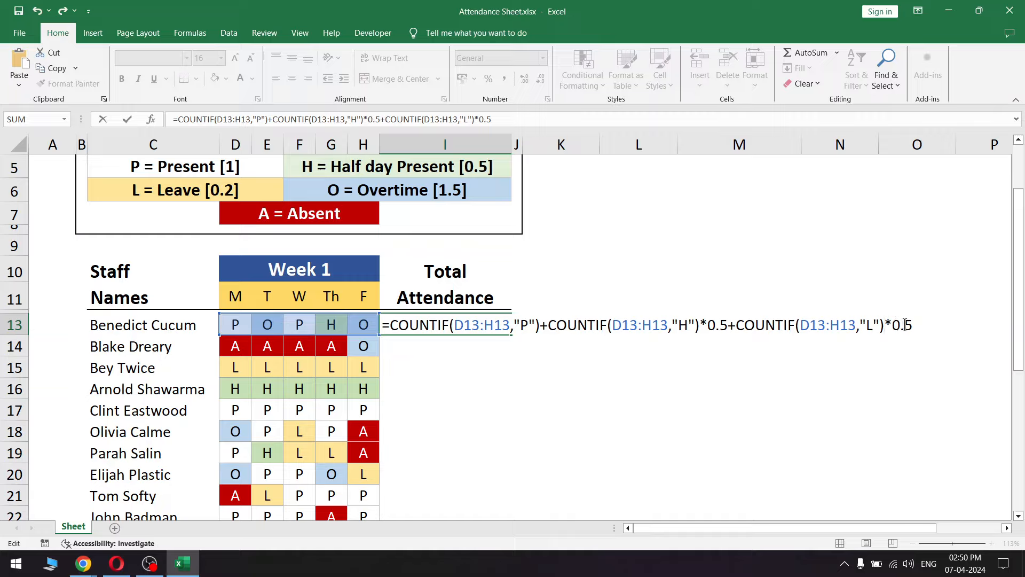
pyautogui.doubleClick(907, 325)
pyautogui.write('2')
pyautogui.press('Return')
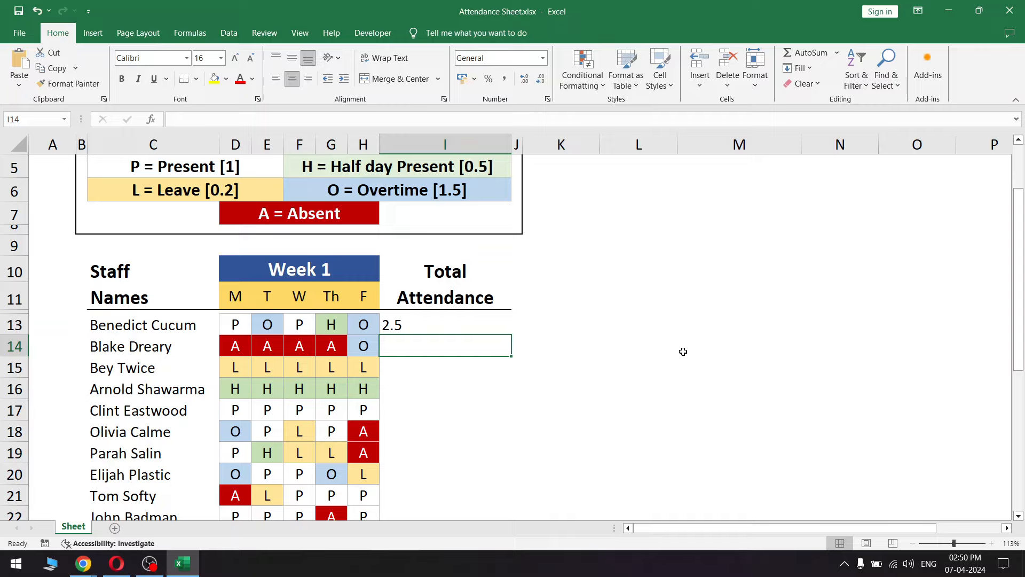
# Set the first staff member's Tuesday entry in E13 to L to test the leave weighting in I13.
pyautogui.click(445, 325)
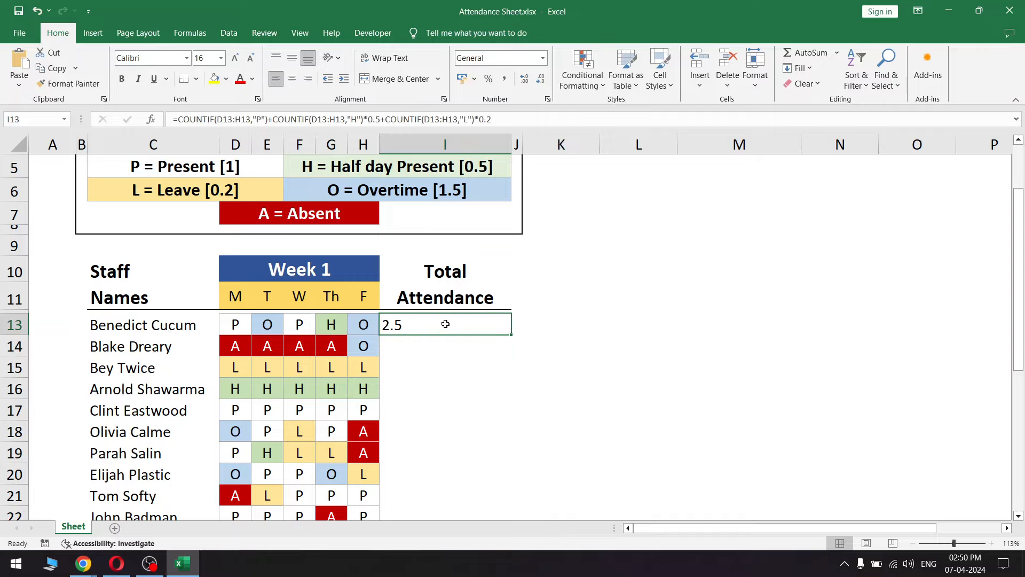
pyautogui.click(267, 325)
pyautogui.write('L')
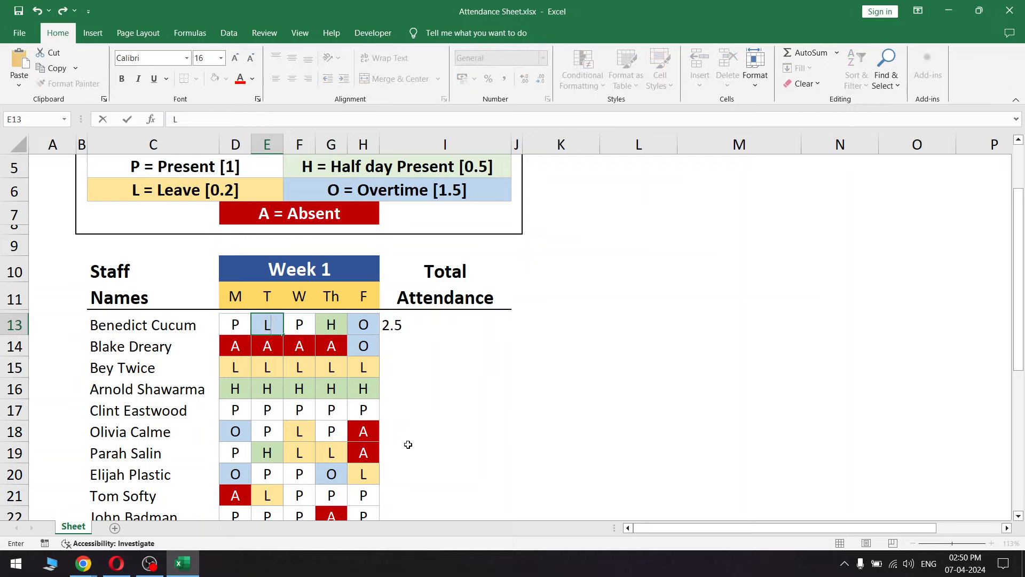
pyautogui.press('Return')
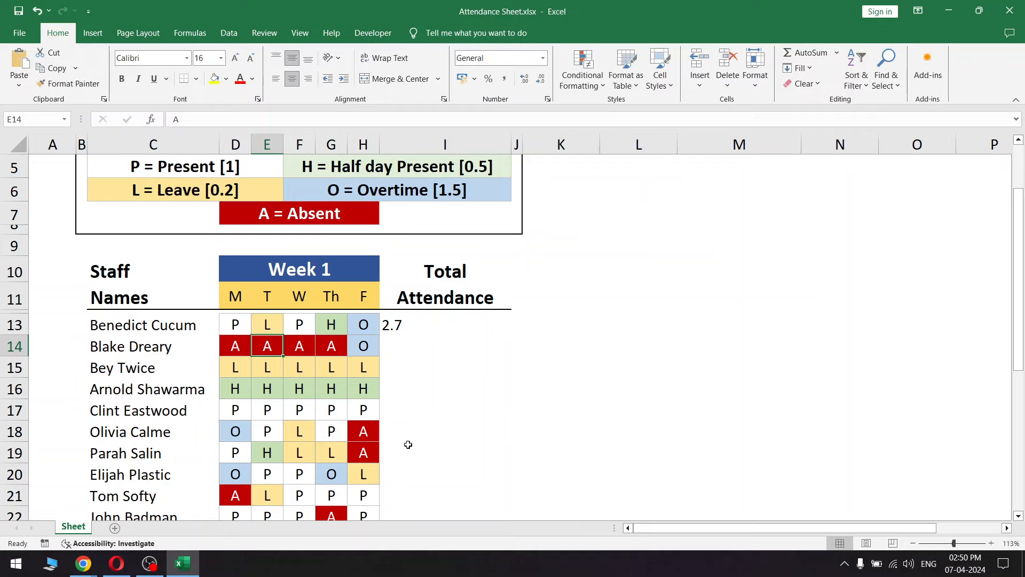
# Extend the I13 formula with another copy of the half-day term, changing its criterion to O for overtime.
pyautogui.doubleClick(395, 325)
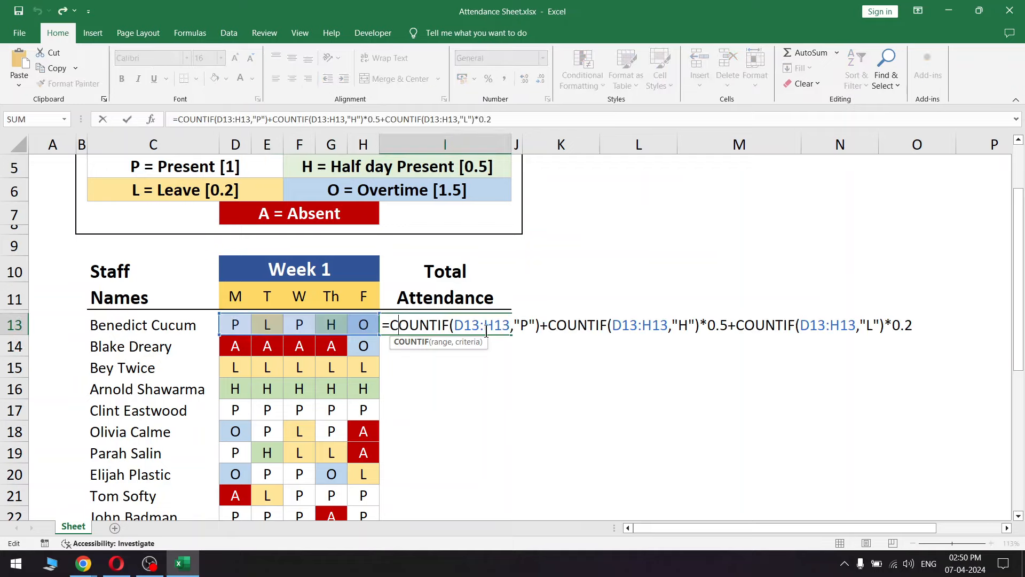
pyautogui.click(917, 319)
pyautogui.write('+')
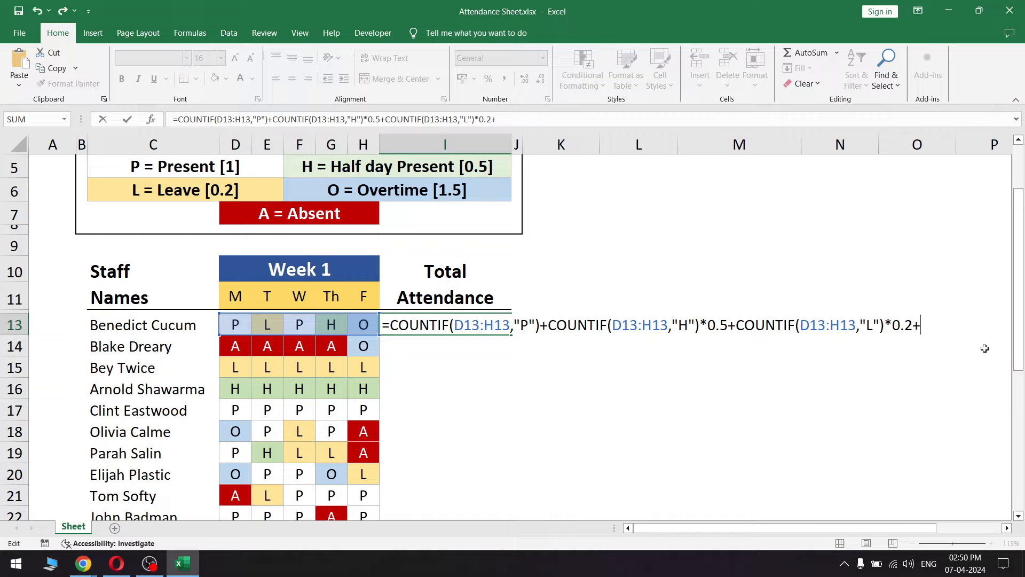
pyautogui.hotkey('ctrl', 'v')
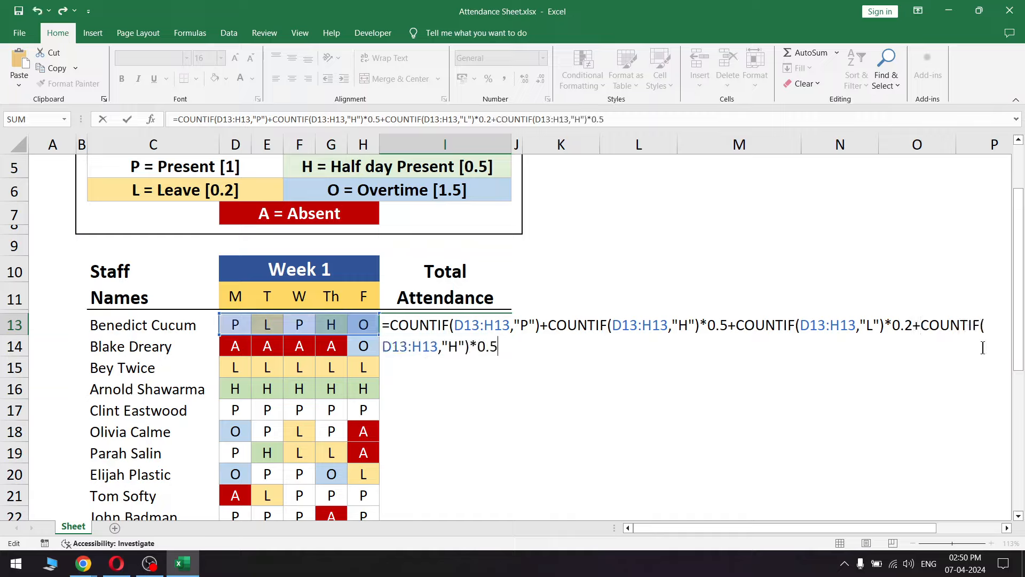
pyautogui.doubleClick(451, 347)
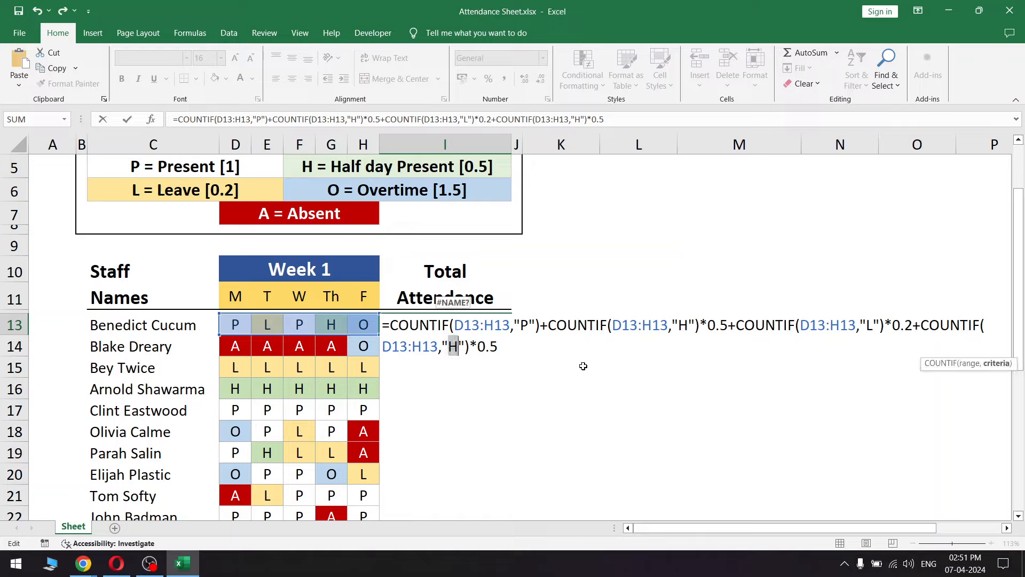
pyautogui.write('O')
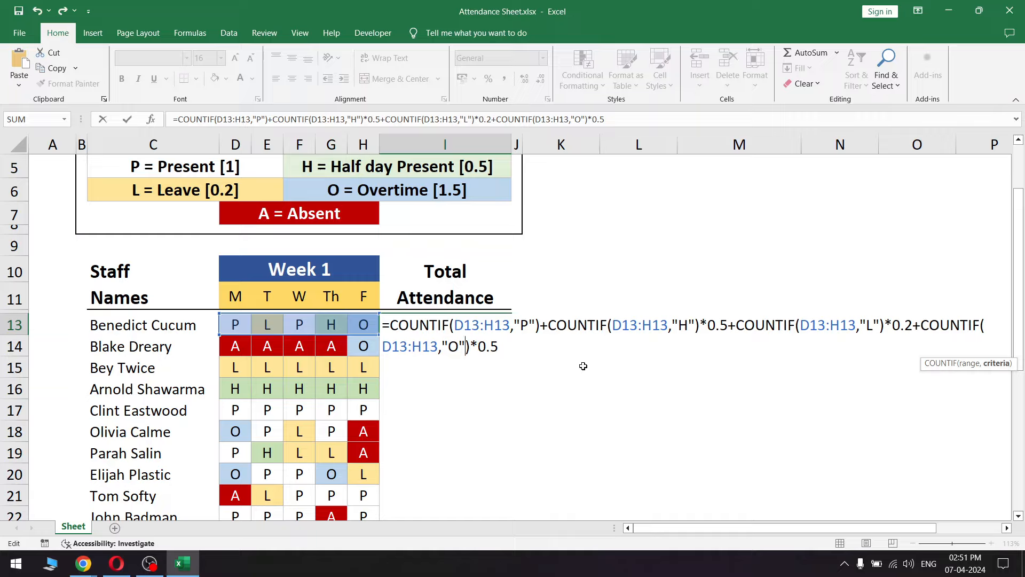
# Set the multiplier of the overtime term COUNTIF(D13:H13,"O") in the I13 formula to 1.5.
pyautogui.press('Right')
pyautogui.press('Right')
pyautogui.hotkey('shift', 'Right')
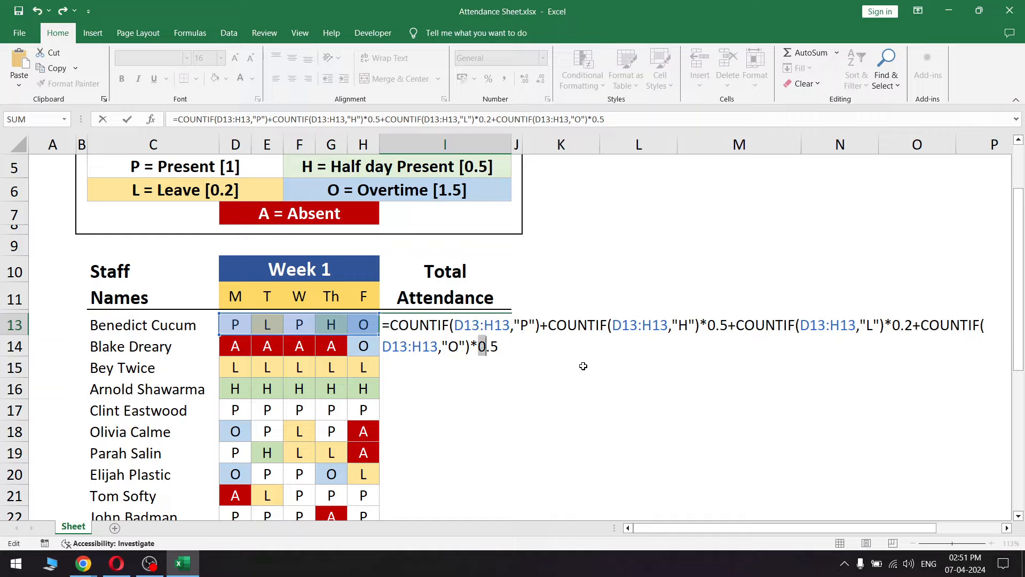
pyautogui.write('1')
pyautogui.press('Return')
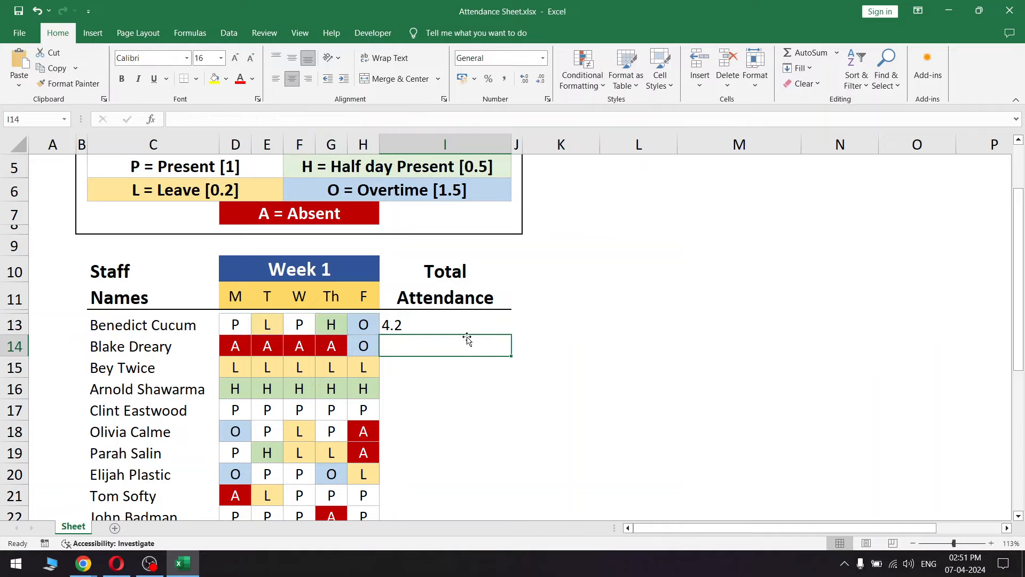
# Fill the I13 formula down to I21 and check the totals of the all-half-day row 16 and all-leave row 15.
pyautogui.click(458, 321)
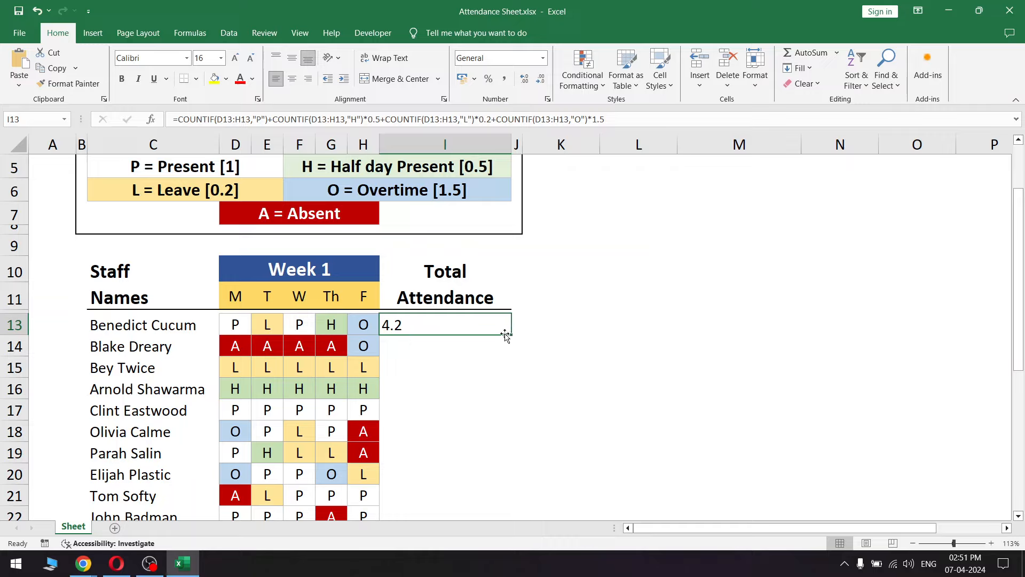
pyautogui.moveTo(510, 334); pyautogui.dragTo(509, 505)
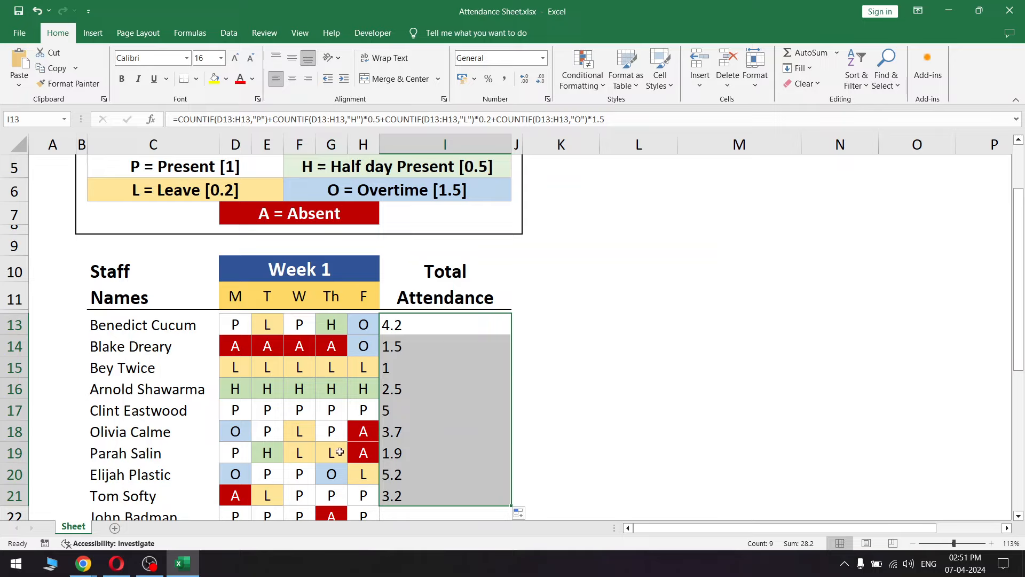
pyautogui.moveTo(235, 388); pyautogui.dragTo(367, 392)
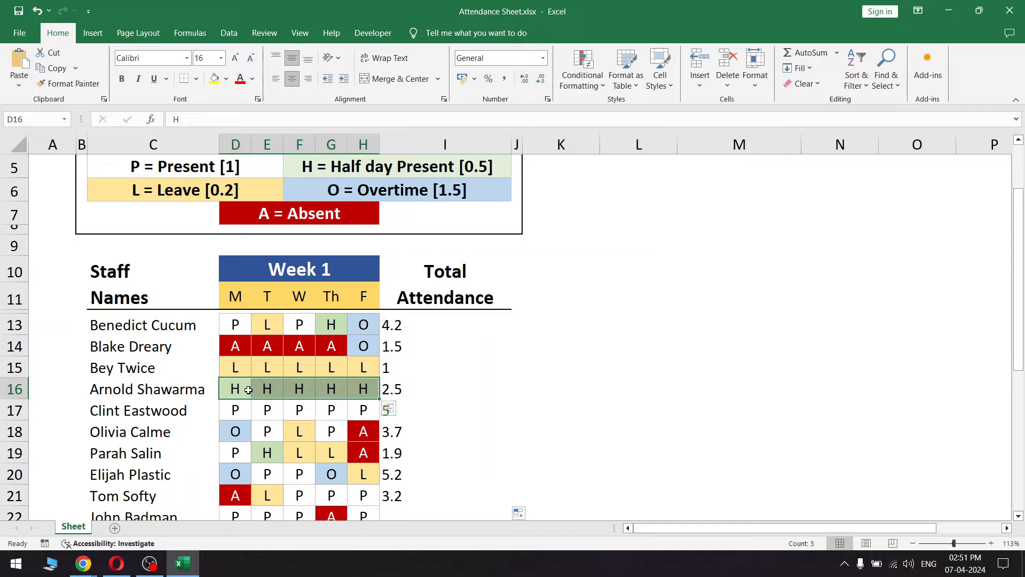
pyautogui.click(414, 390)
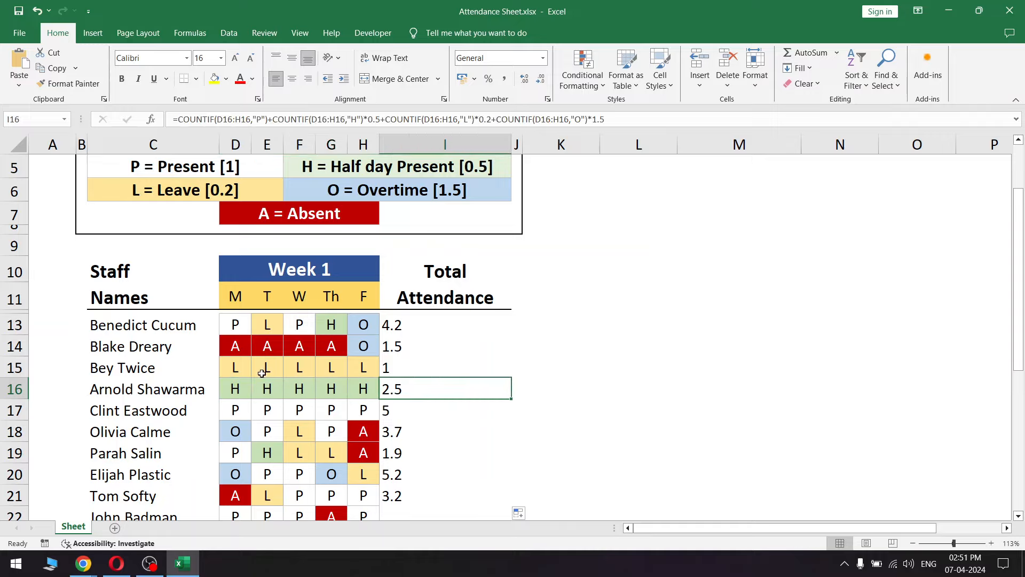
pyautogui.click(236, 368)
pyautogui.moveTo(235, 369); pyautogui.dragTo(367, 369)
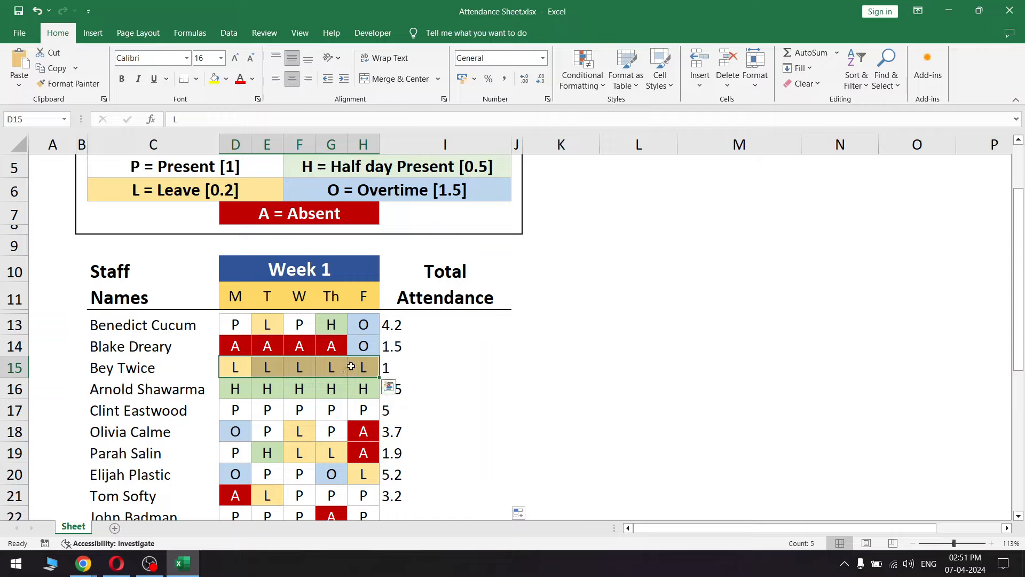
pyautogui.click(387, 367)
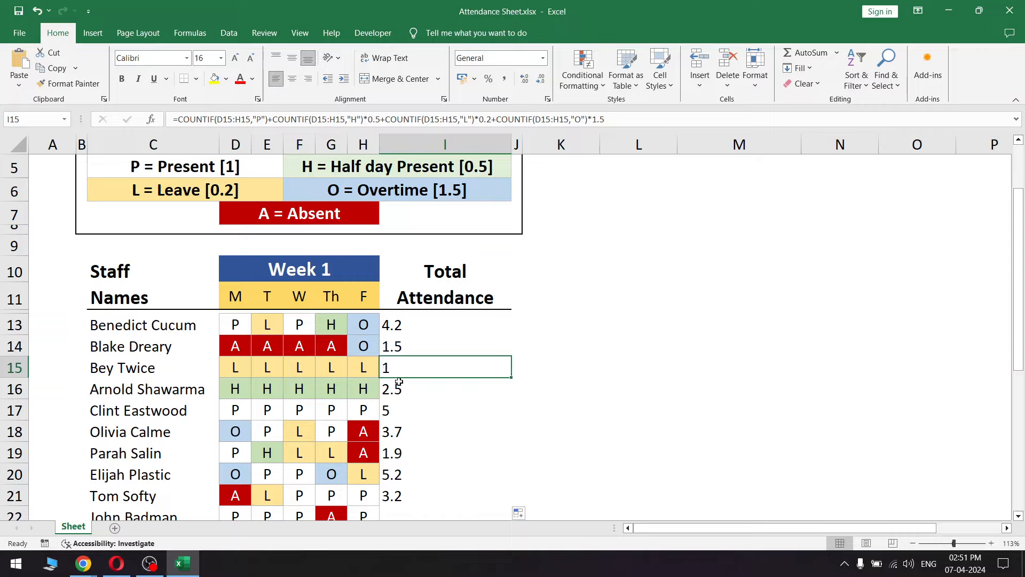
# Set the second staff member's Friday entry in H14 to A and check the fully absent row's total in I14.
pyautogui.click(381, 346)
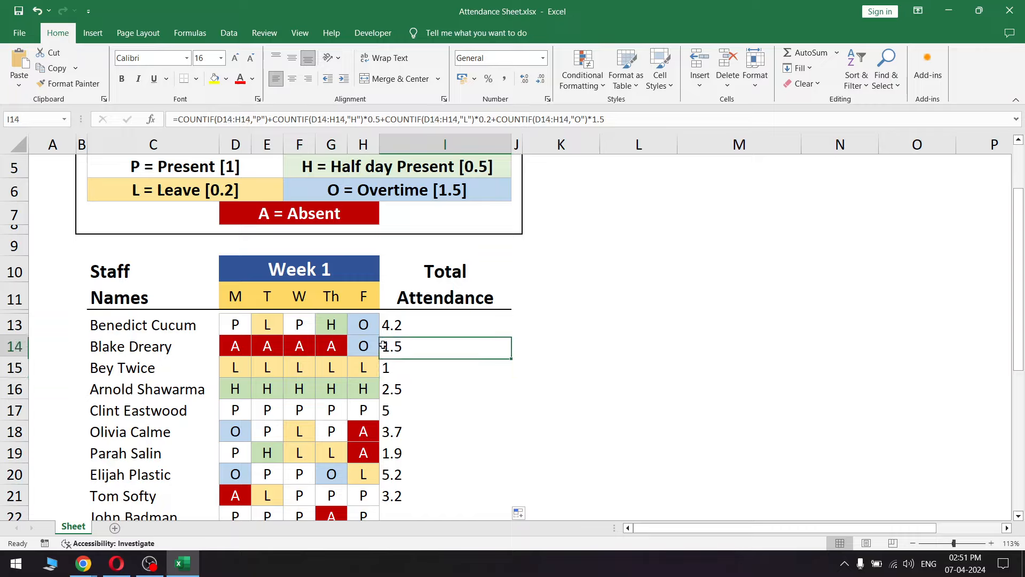
pyautogui.click(355, 347)
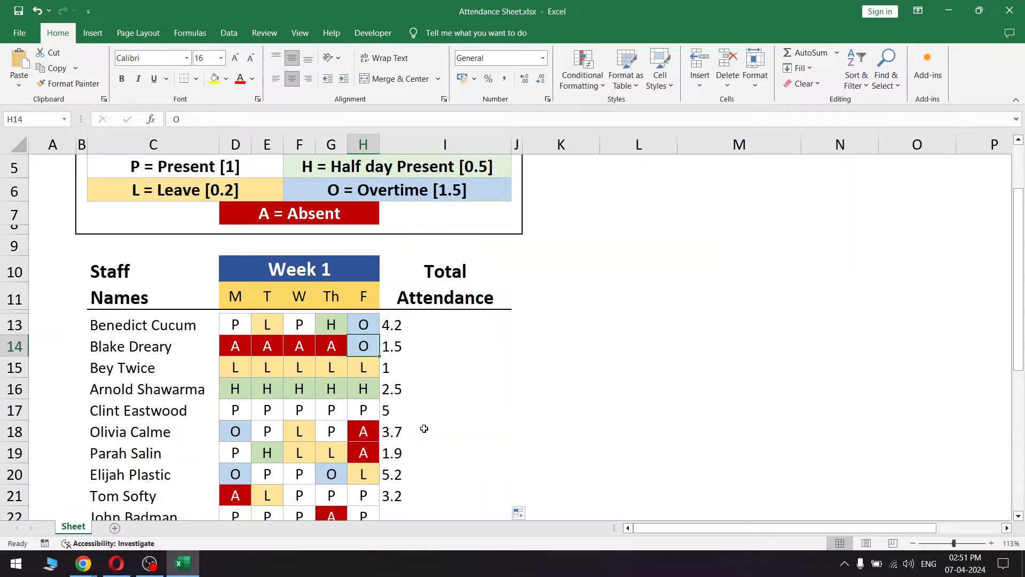
pyautogui.write('A')
pyautogui.press('Return')
pyautogui.click(396, 346)
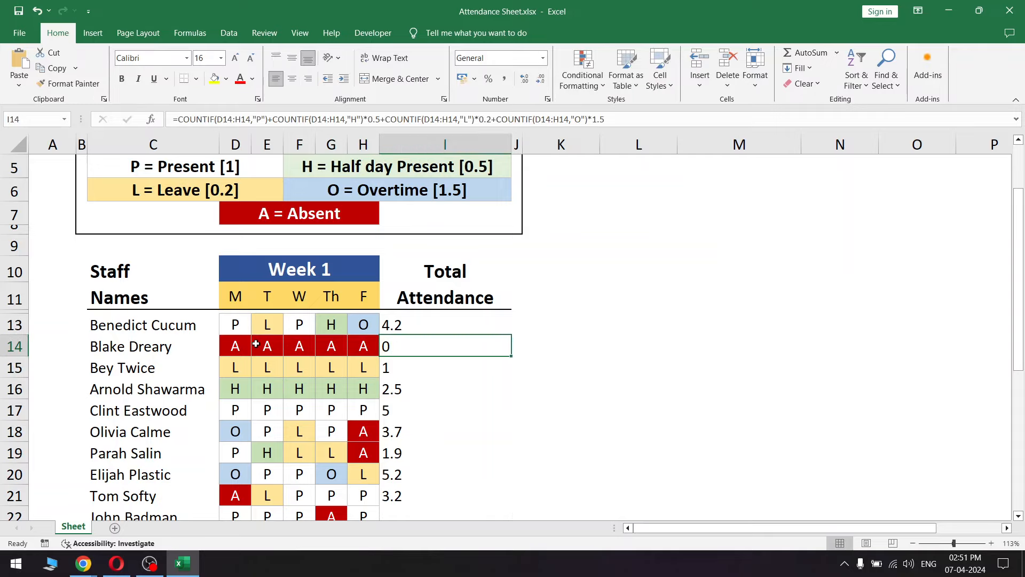
pyautogui.moveTo(239, 349); pyautogui.dragTo(377, 348)
pyautogui.click(410, 349)
pyautogui.click(467, 331)
pyautogui.click(465, 366)
# Fill the Total Attendance formula from I21 down to the last staff member in I34.
pyautogui.scroll(-1, 462, 465)
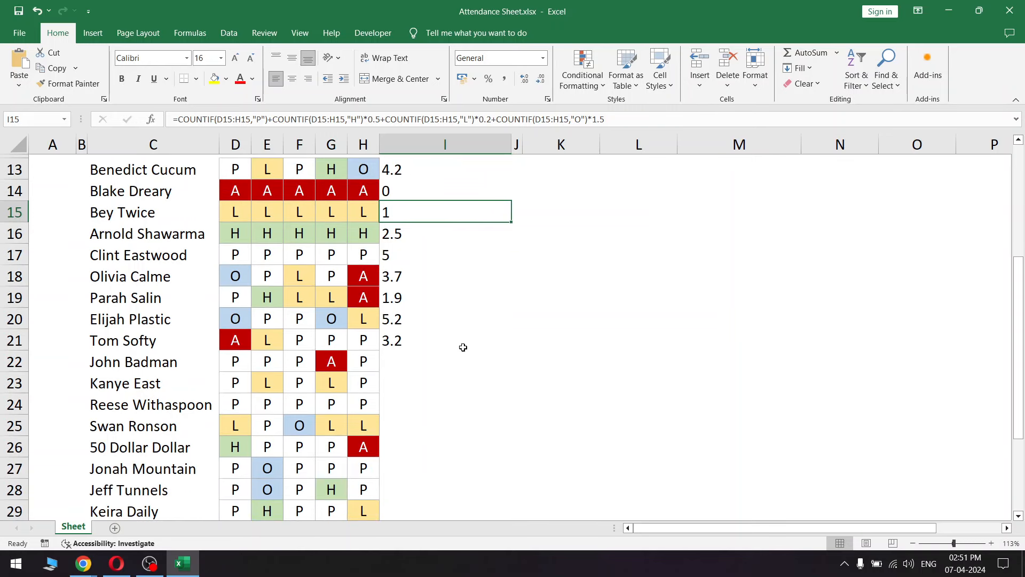
pyautogui.click(499, 342)
pyautogui.moveTo(511, 350); pyautogui.dragTo(490, 483)
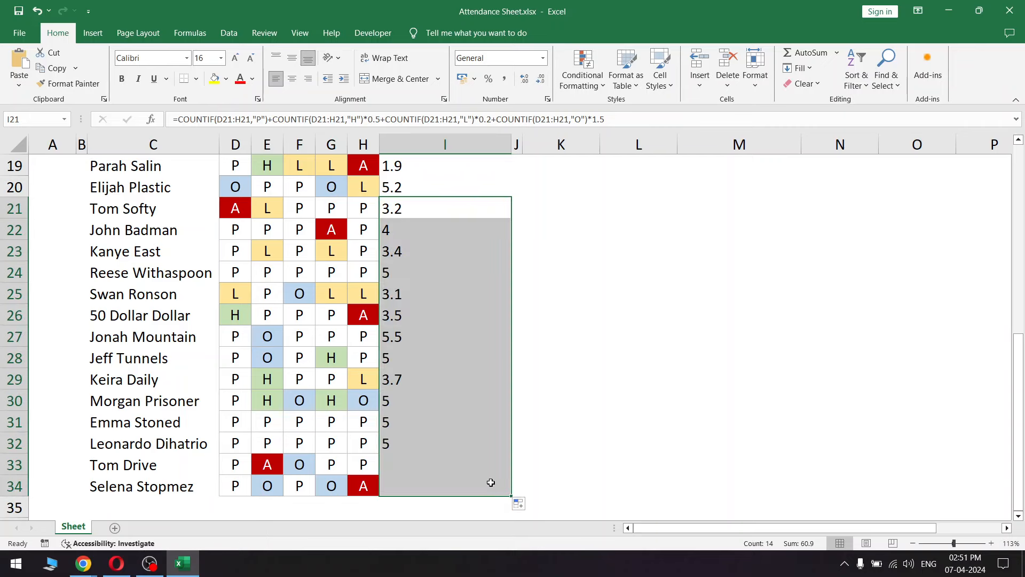
pyautogui.scroll(6, 480, 345)
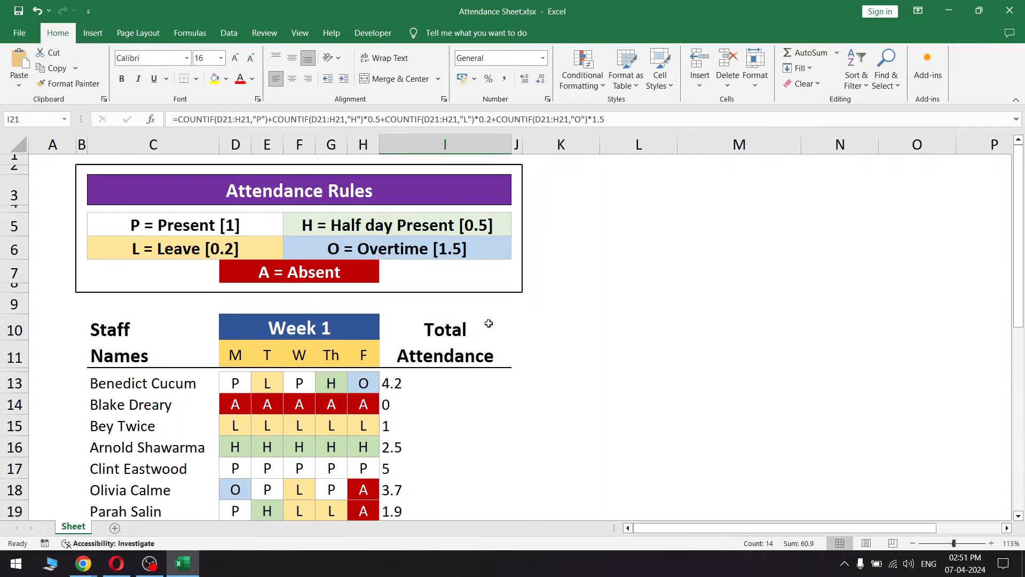
# Switch from the workbook to the desktop and open the TechGuruPlu… image file.
pyautogui.click(182, 563)
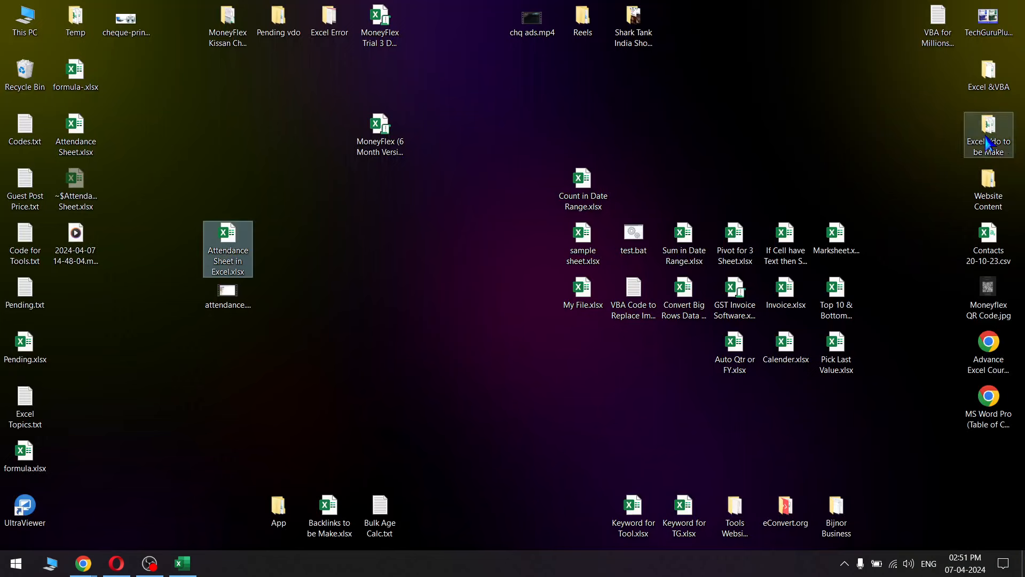
pyautogui.doubleClick(994, 27)
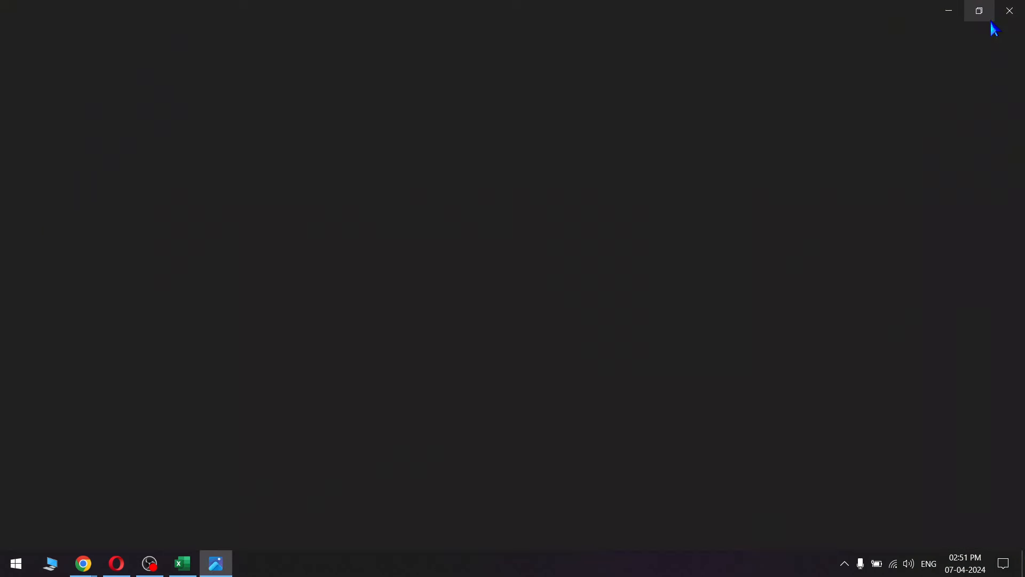